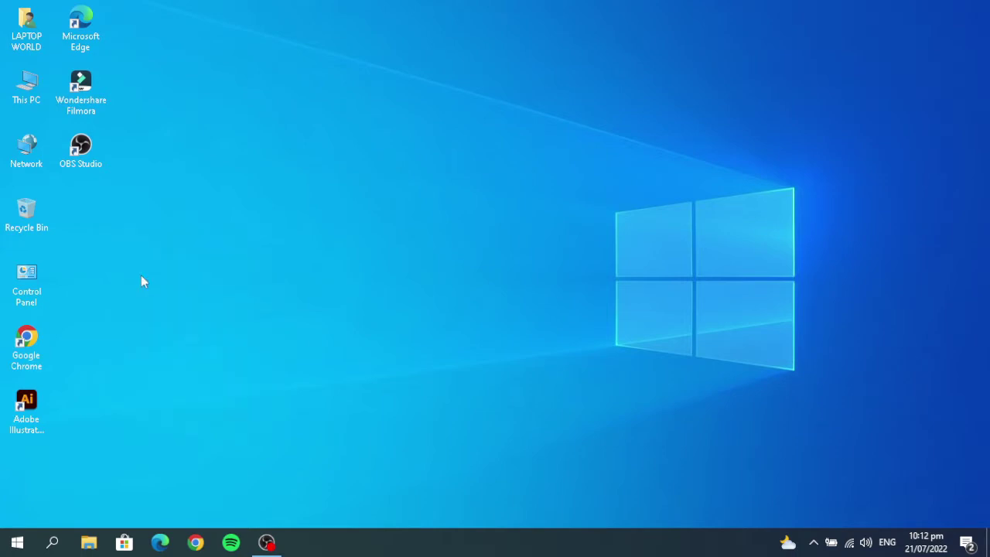
# Step: Hide all desktop icons and refresh the desktop
pyautogui.moveTo(129, 437); pyautogui.dragTo(39, 38)
pyautogui.click(258, 274)
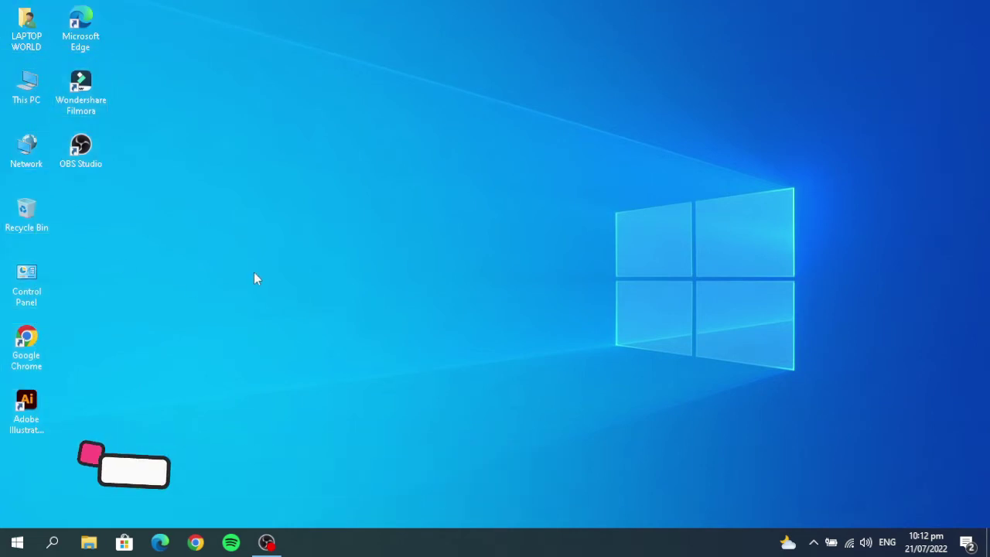
pyautogui.rightClick(155, 213)
pyautogui.moveTo(308, 226)
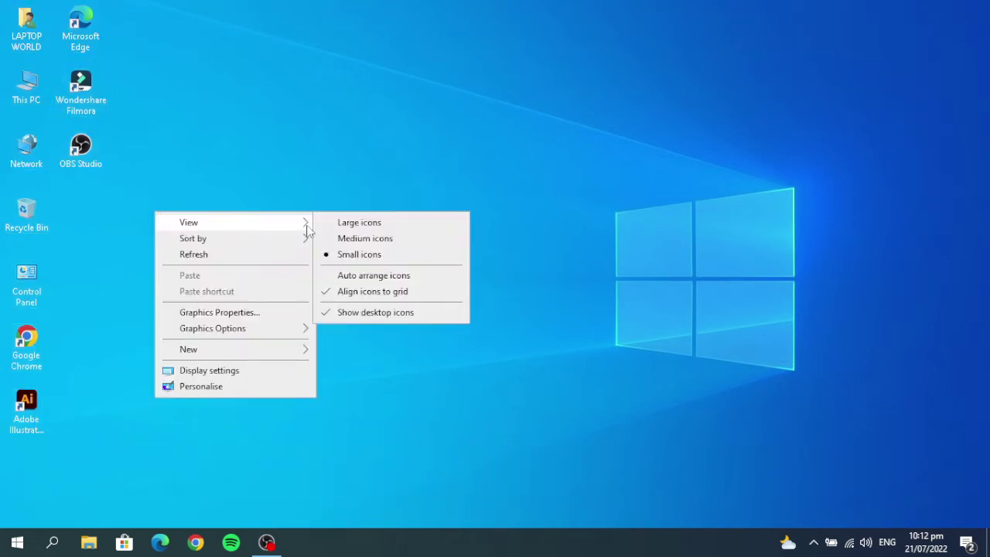
pyautogui.click(354, 313)
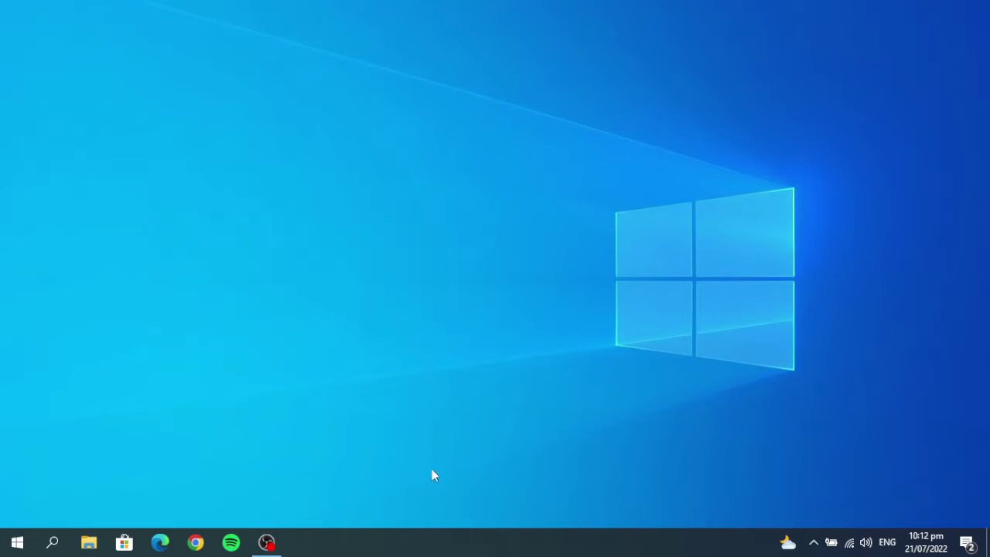
pyautogui.rightClick(244, 262)
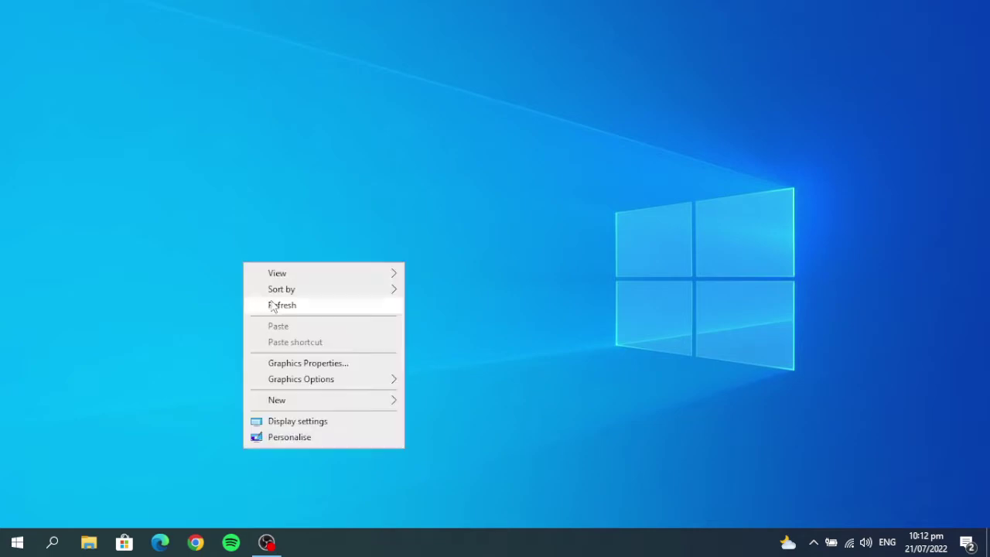
pyautogui.click(275, 304)
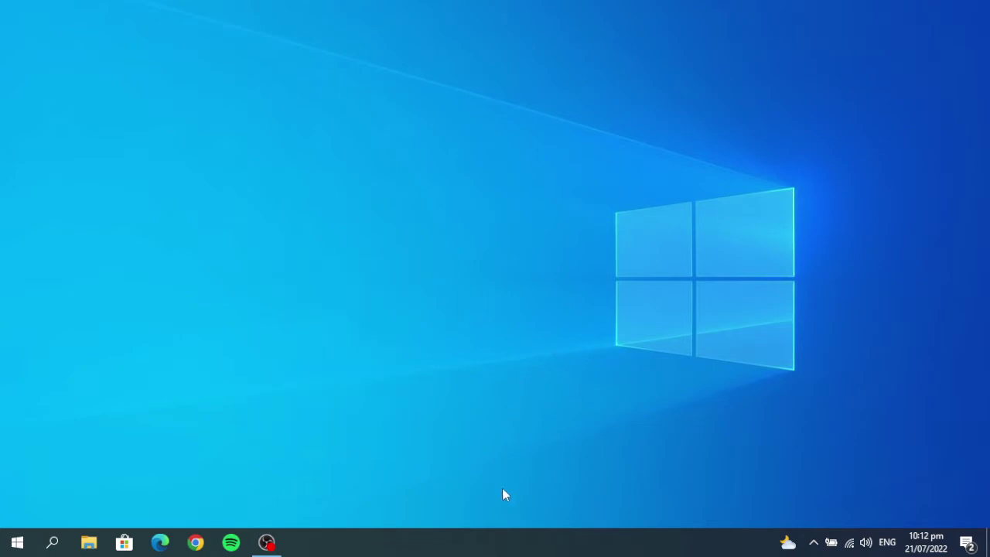
# Step: Turn off News and interests on the taskbar
pyautogui.rightClick(517, 548)
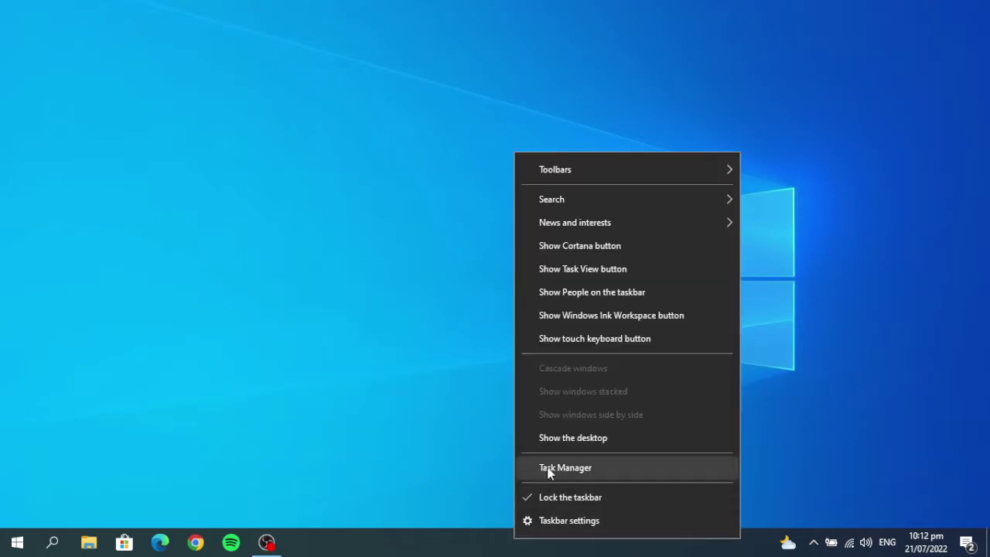
pyautogui.moveTo(631, 220)
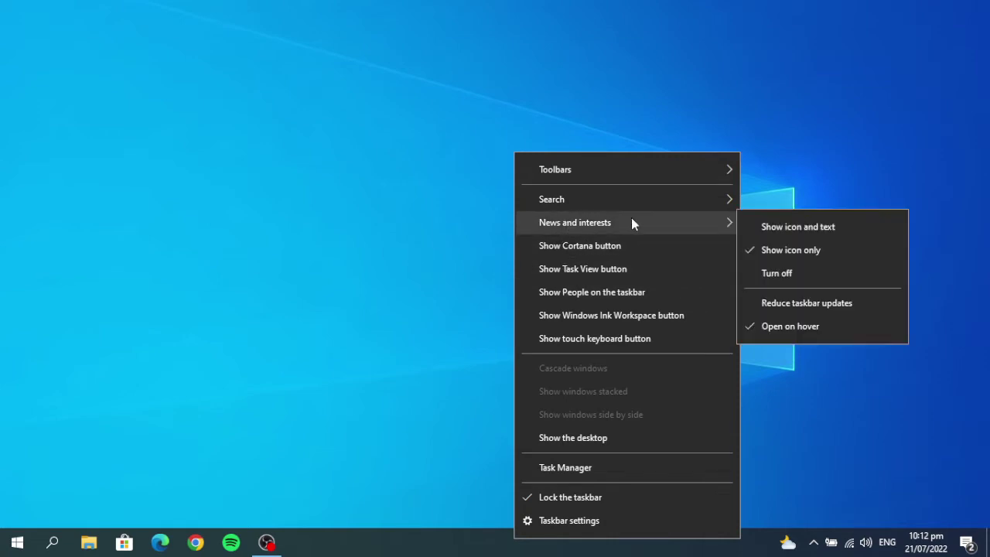
pyautogui.click(778, 276)
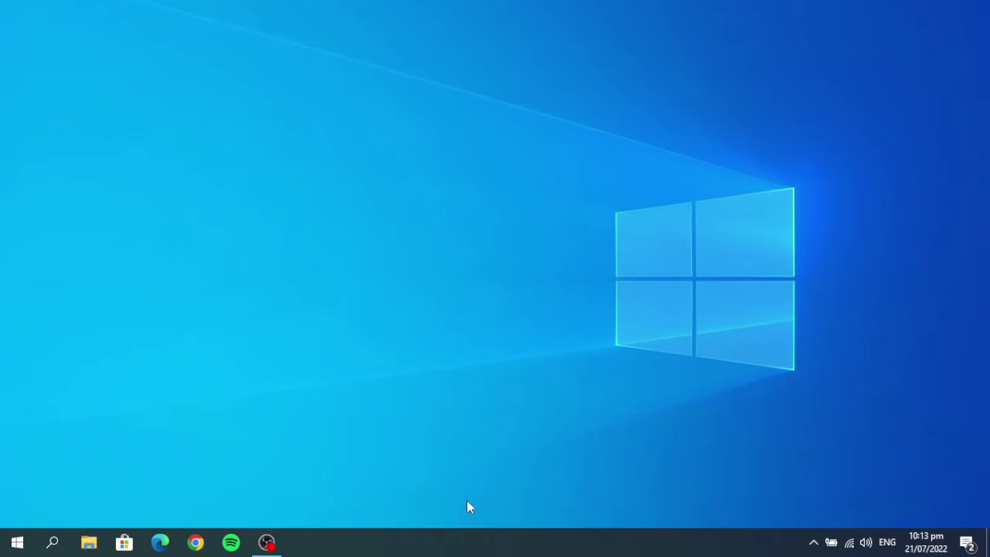
pyautogui.rightClick(379, 356)
pyautogui.press('Escape')
# Step: Unlock the taskbar and add the Links toolbar to it
pyautogui.rightClick(446, 551)
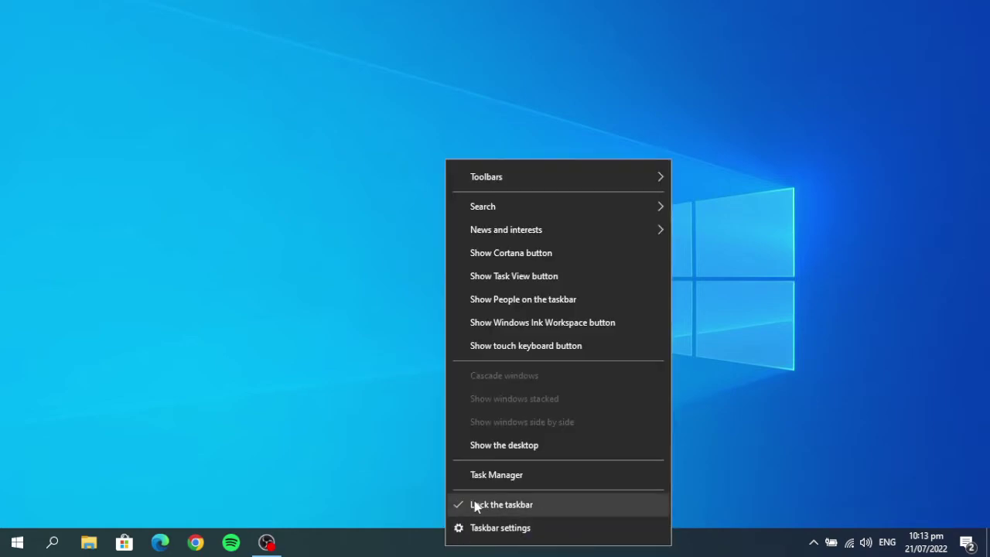
pyautogui.click(473, 504)
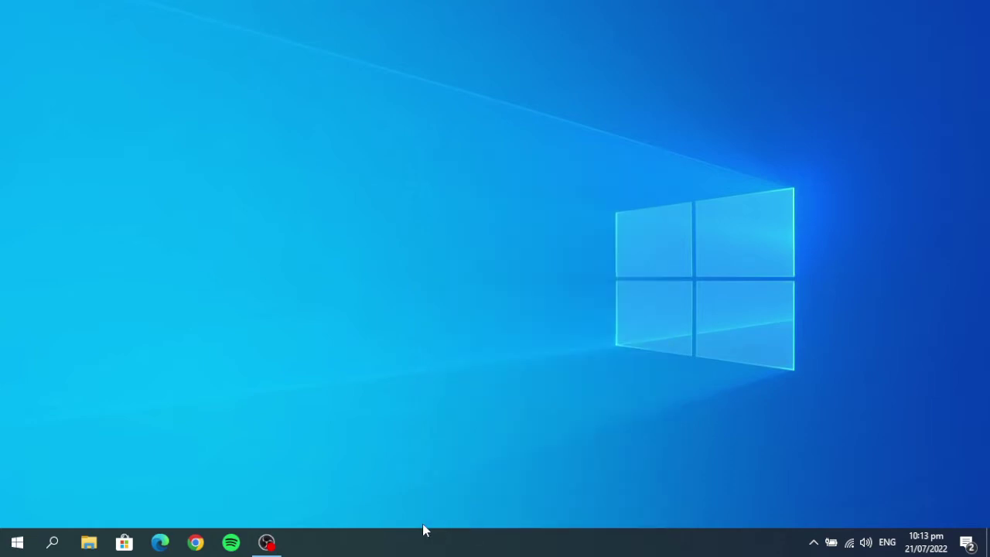
pyautogui.rightClick(394, 533)
pyautogui.moveTo(459, 164)
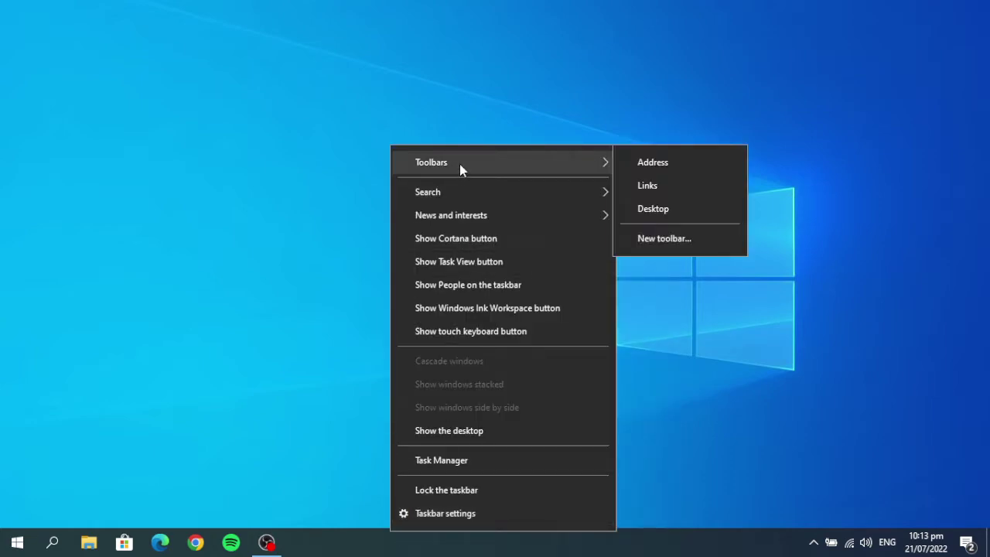
pyautogui.click(663, 189)
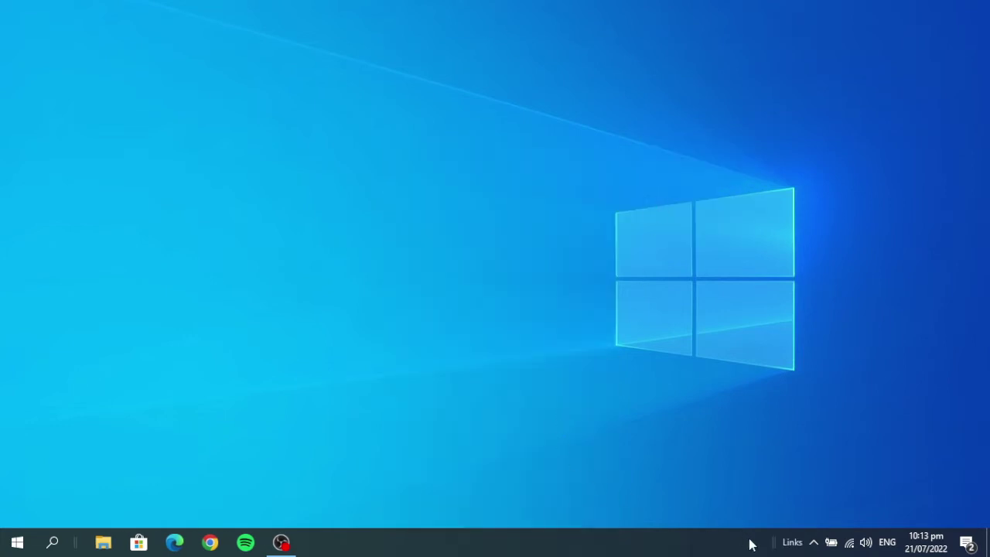
# Step: Move the Links toolbar ahead of the taskbar app icons, shift the icons toward the taskbar's center, and refresh the desktop
pyautogui.moveTo(776, 540); pyautogui.dragTo(65, 547)
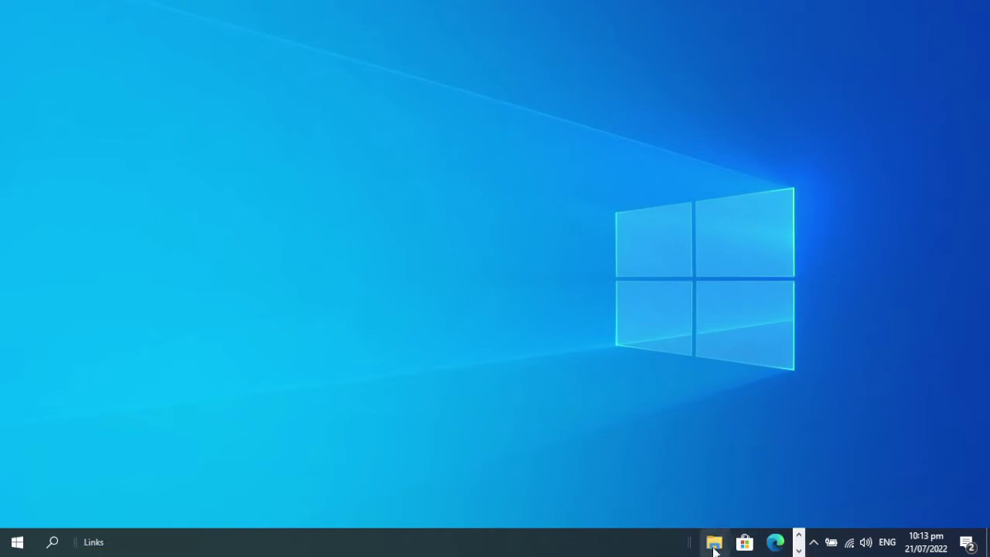
pyautogui.moveTo(689, 542); pyautogui.dragTo(347, 550)
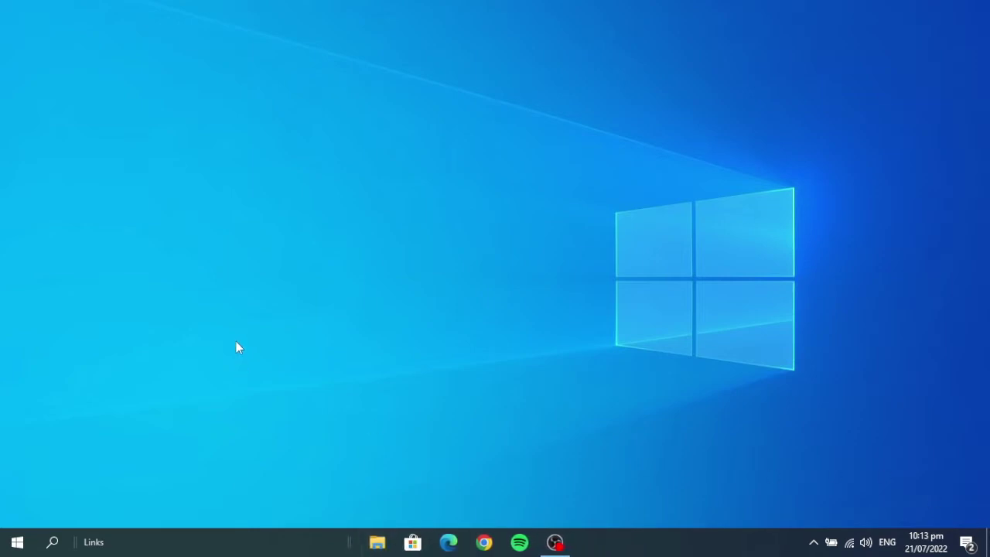
pyautogui.rightClick(110, 244)
pyautogui.click(141, 288)
# Step: Apply the dark Windows theme in the personalisation settings, close Settings and refresh the desktop
pyautogui.rightClick(247, 287)
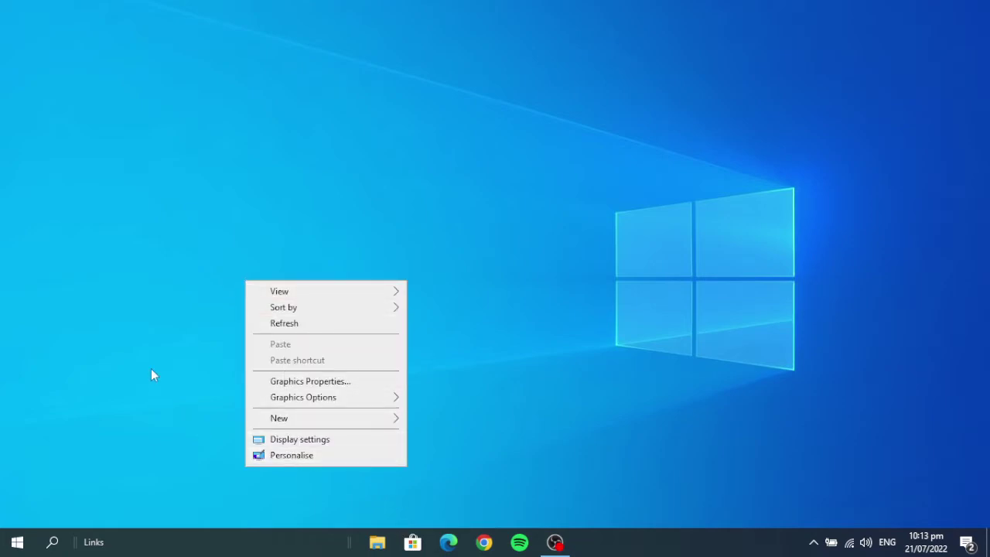
pyautogui.click(298, 457)
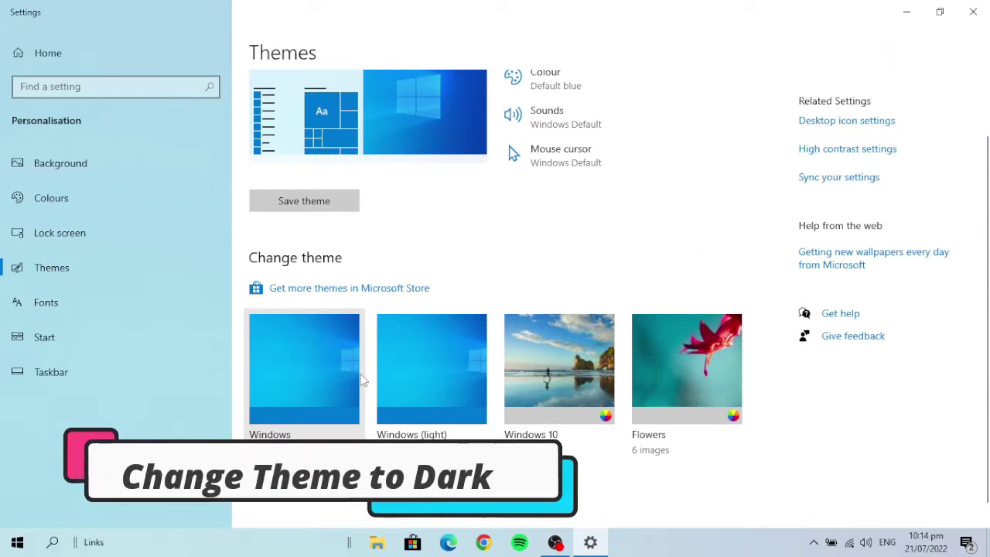
pyautogui.click(318, 377)
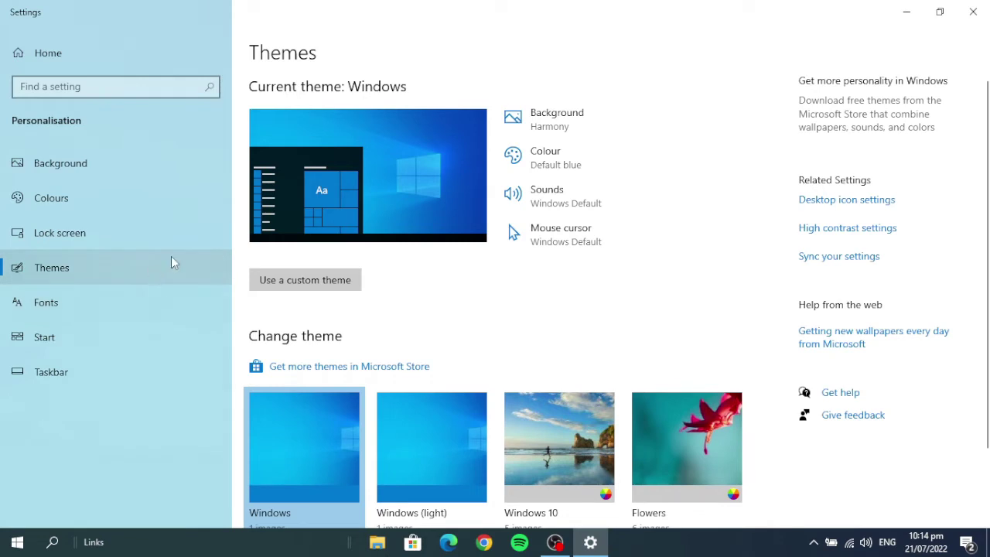
pyautogui.click(973, 11)
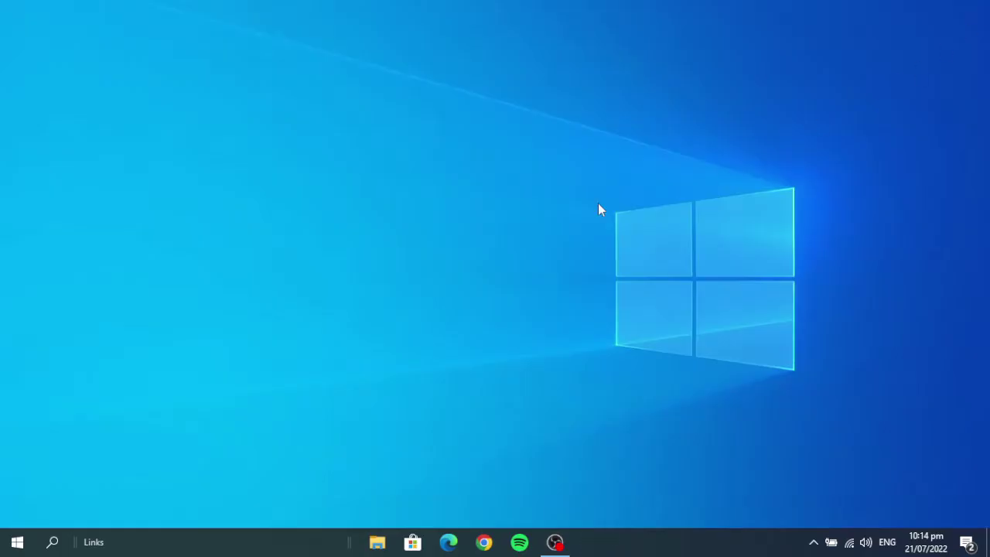
pyautogui.rightClick(177, 295)
pyautogui.click(190, 325)
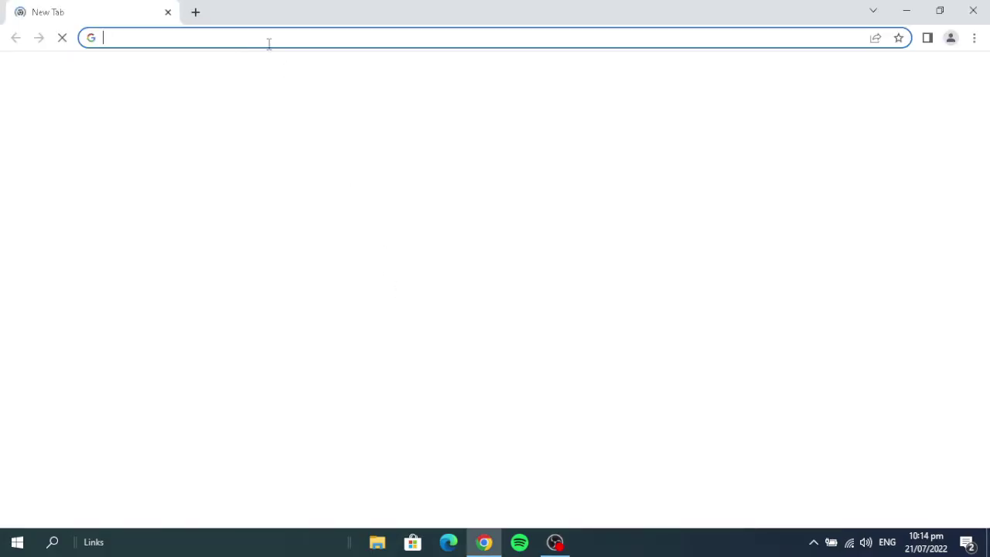
# Step: Search for rainmeter in Chrome, open rainmeter.net and download the Rainmeter 4.5.13 release
pyautogui.write('ra')
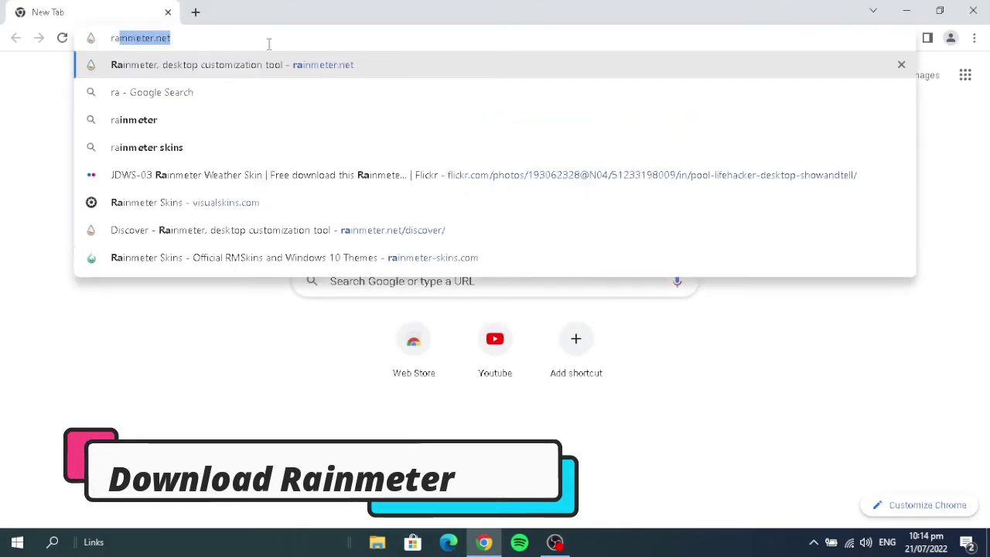
pyautogui.write('inmeter')
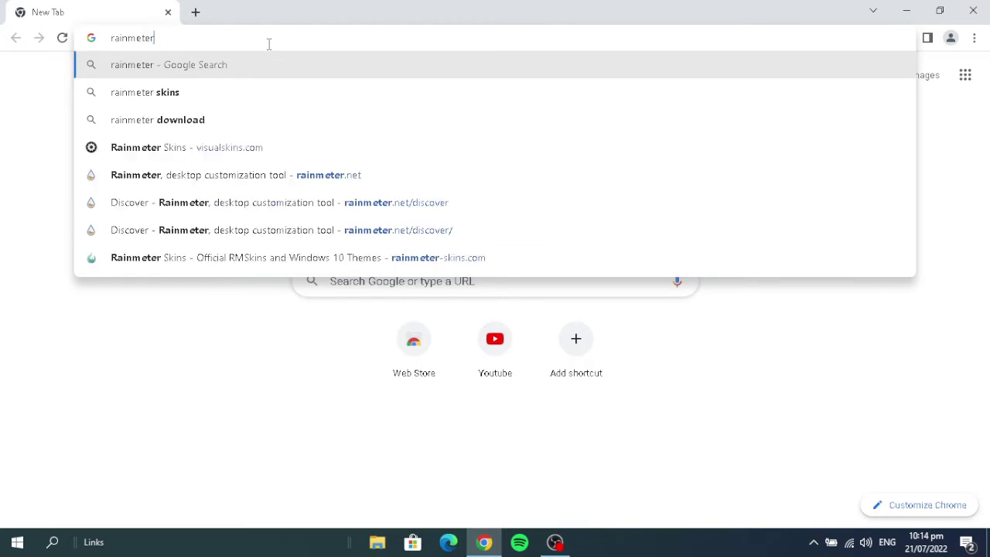
pyautogui.press('Return')
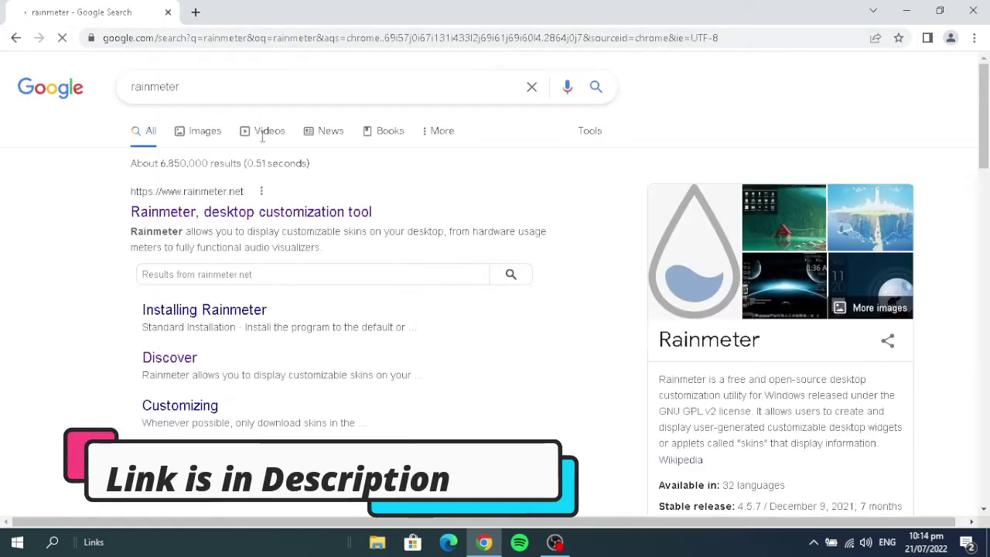
pyautogui.click(263, 217)
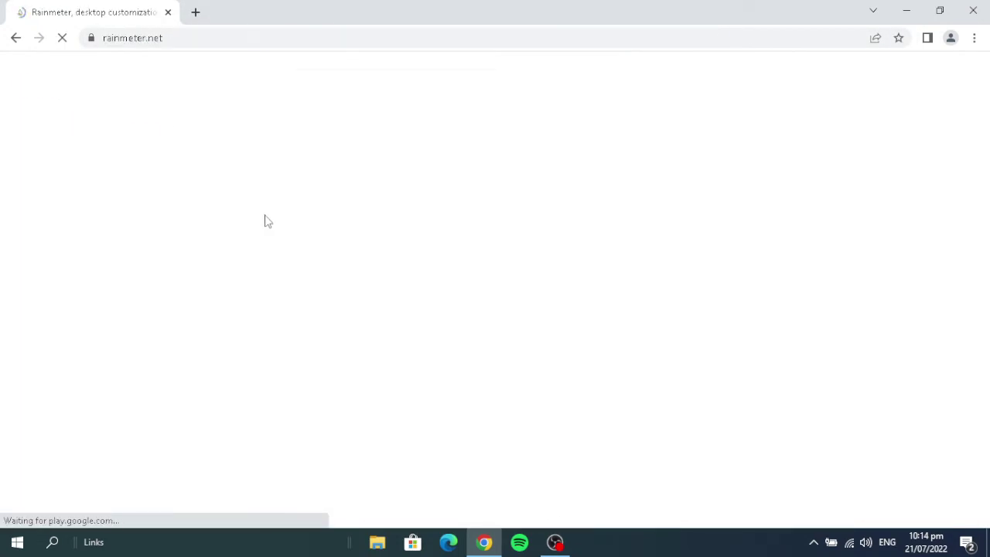
pyautogui.scroll(-3, 294, 246)
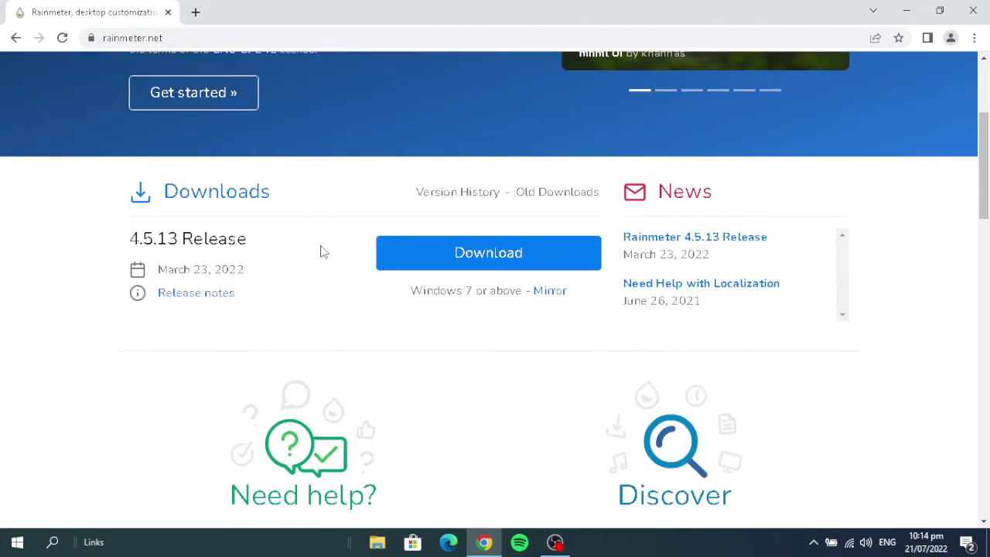
pyautogui.click(507, 260)
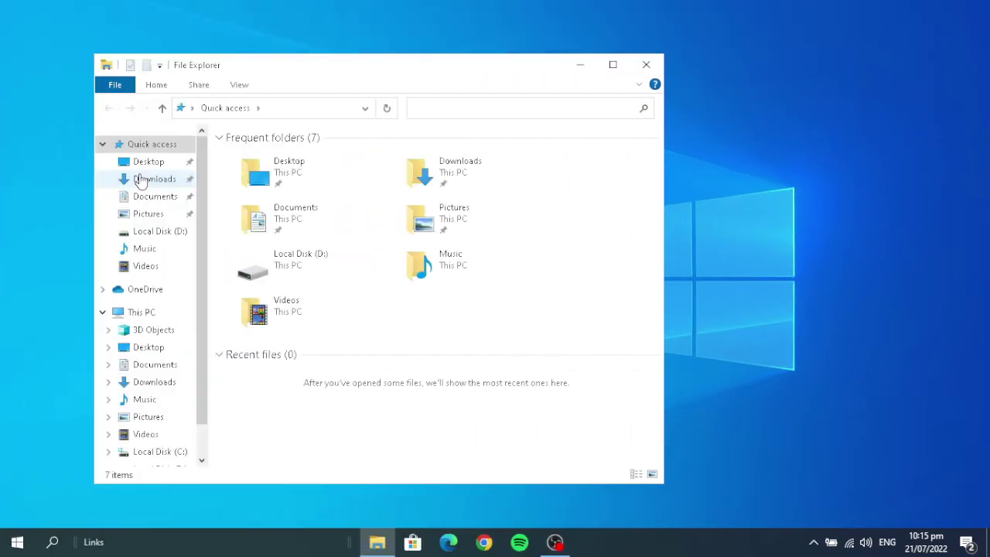
# Step: Run the Rainmeter-4.5.13 installer from Downloads as administrator with English as its language, and close File Explorer
pyautogui.click(147, 178)
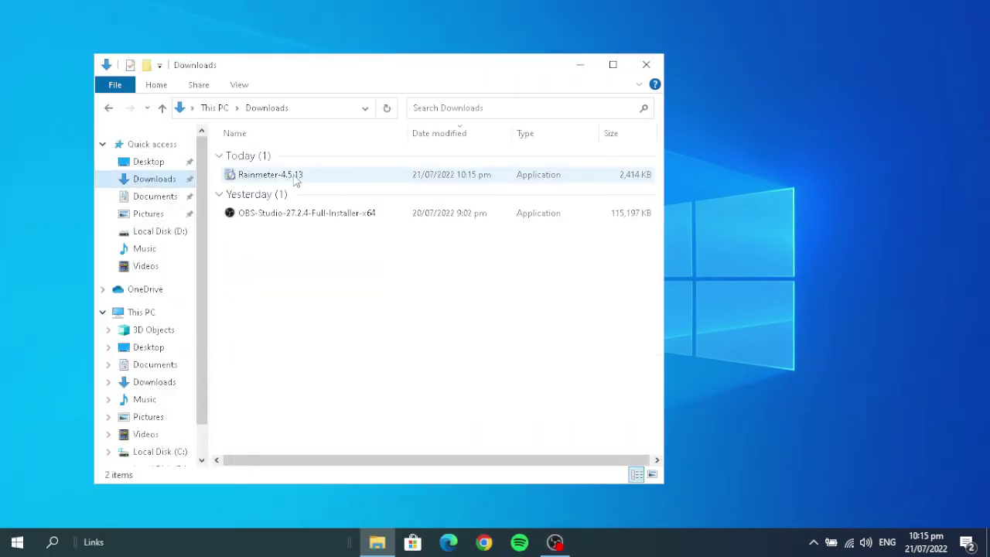
pyautogui.click(281, 175)
pyautogui.rightClick(281, 176)
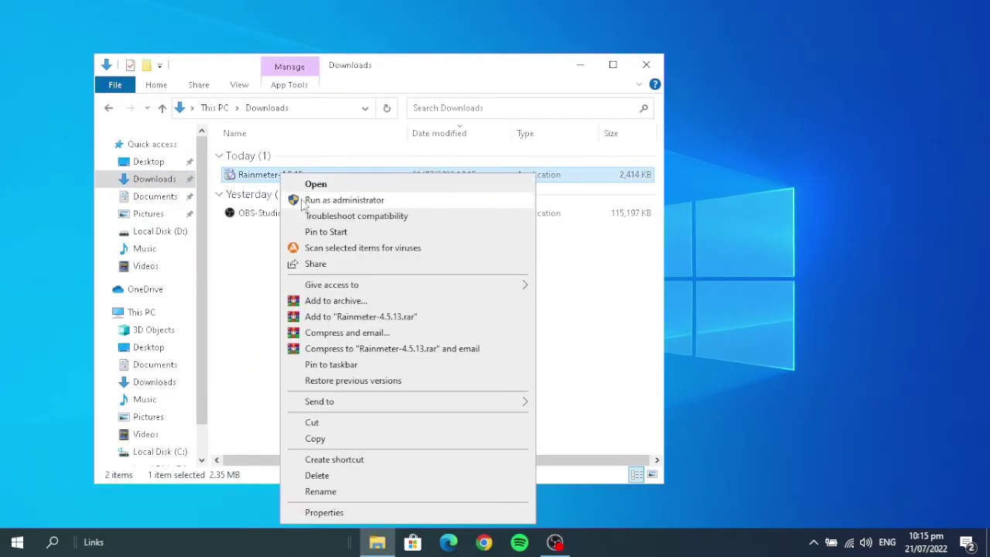
pyautogui.click(303, 200)
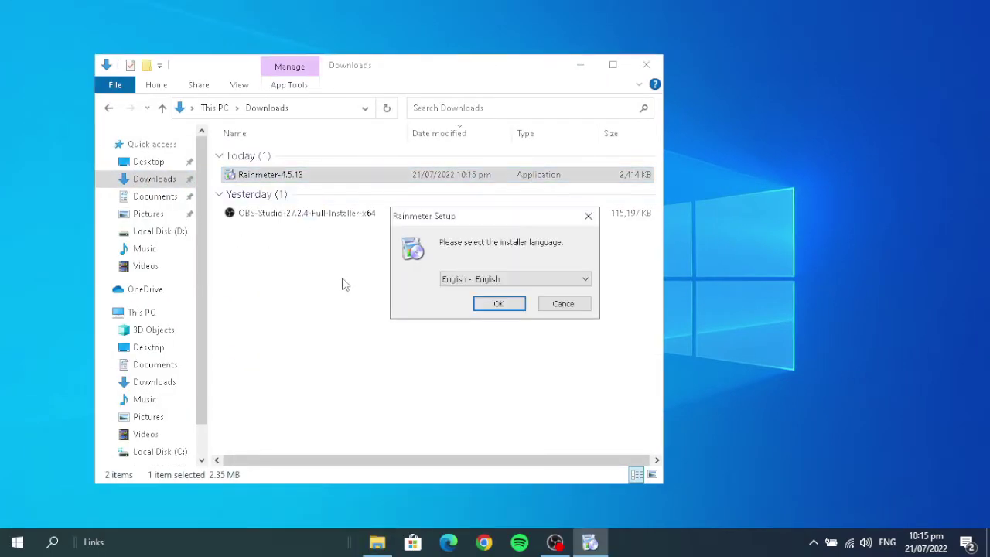
pyautogui.click(499, 304)
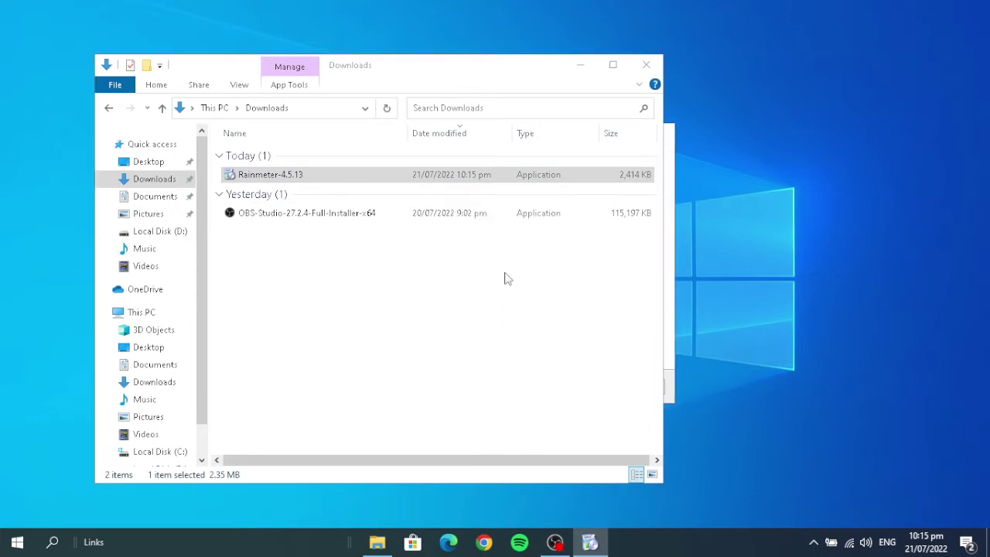
pyautogui.click(646, 65)
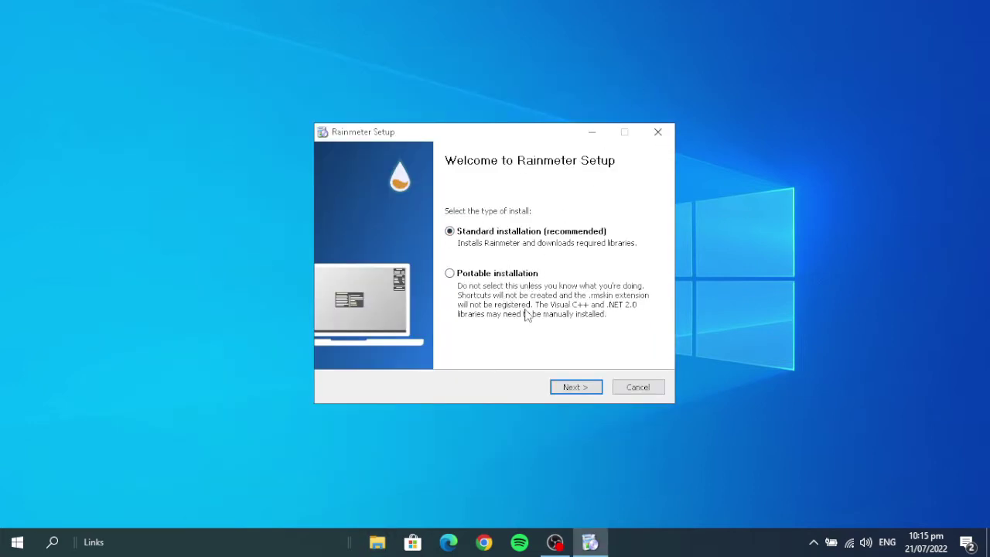
# Step: Install Rainmeter with the standard installation, 64-bit version and launch on startup, and run it when setup finishes
pyautogui.click(572, 389)
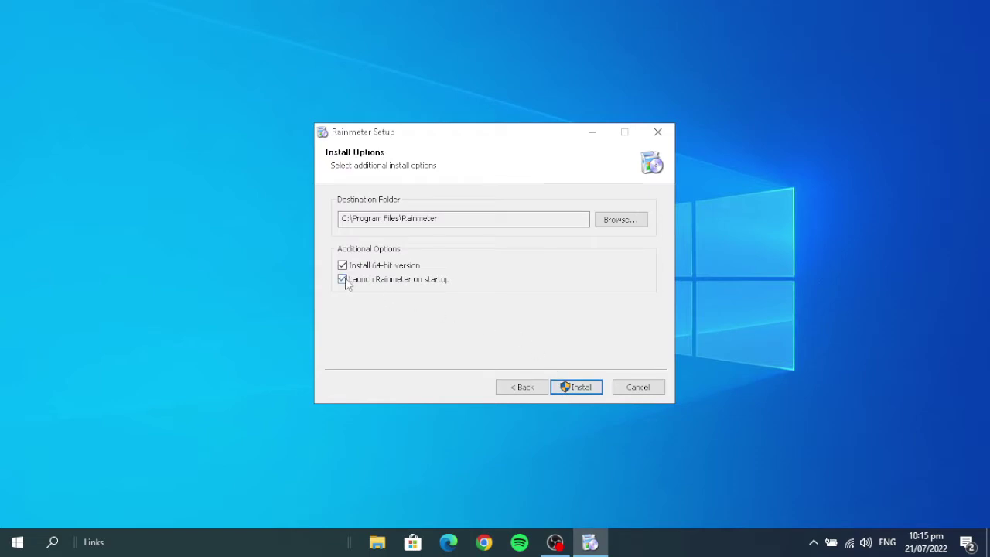
pyautogui.click(595, 388)
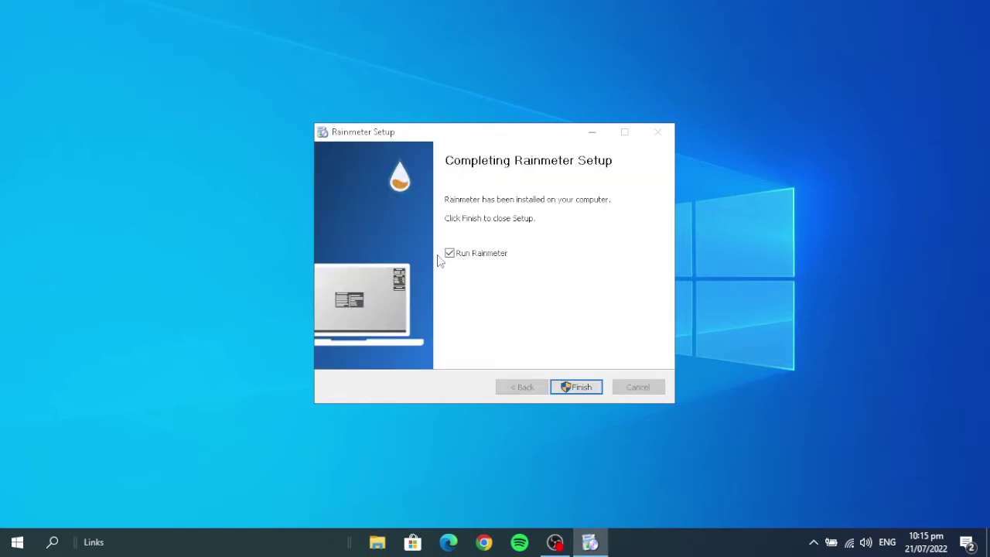
pyautogui.click(565, 393)
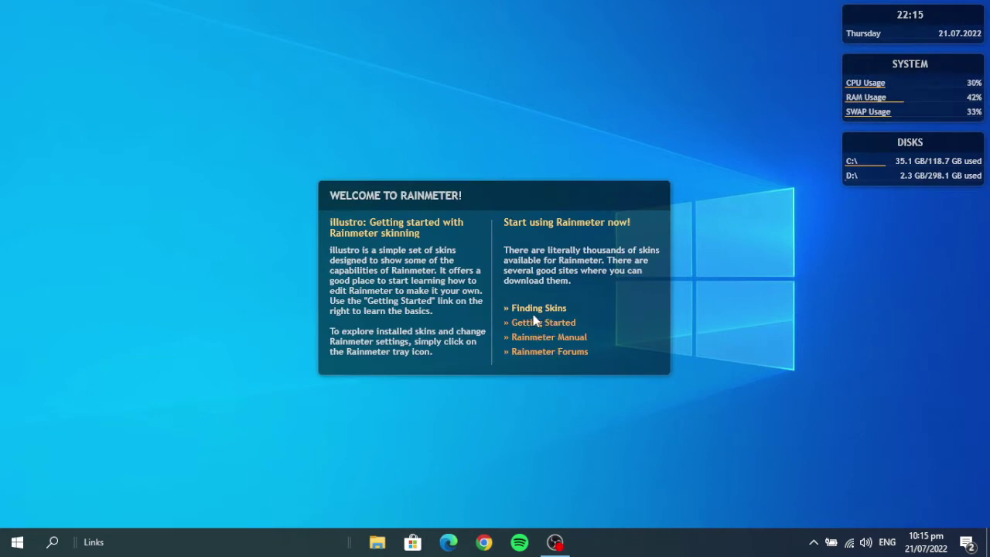
# Step: Open the Rainmeter manager from the hidden tray icons and unload illustro's Welcome.ini skin
pyautogui.click(814, 543)
pyautogui.click(786, 515)
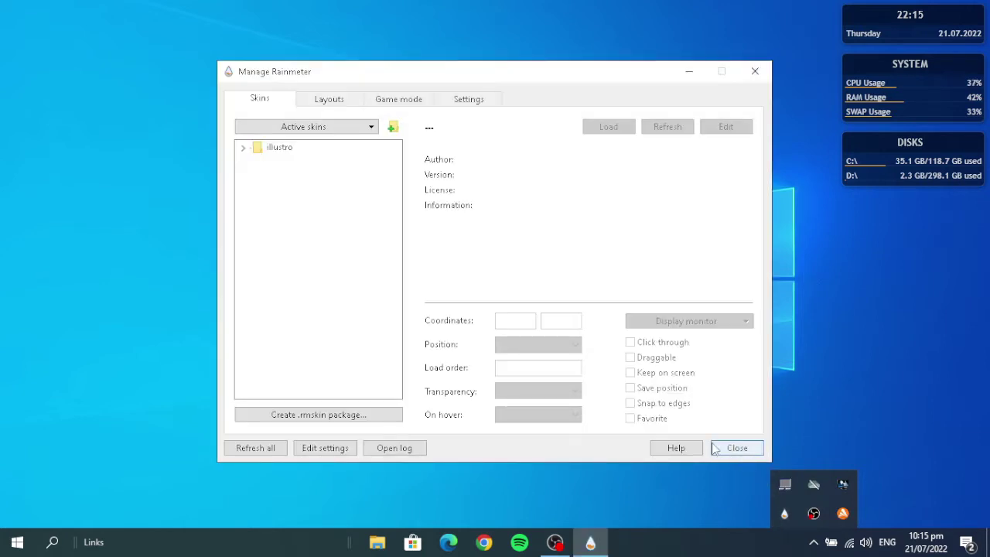
pyautogui.click(245, 150)
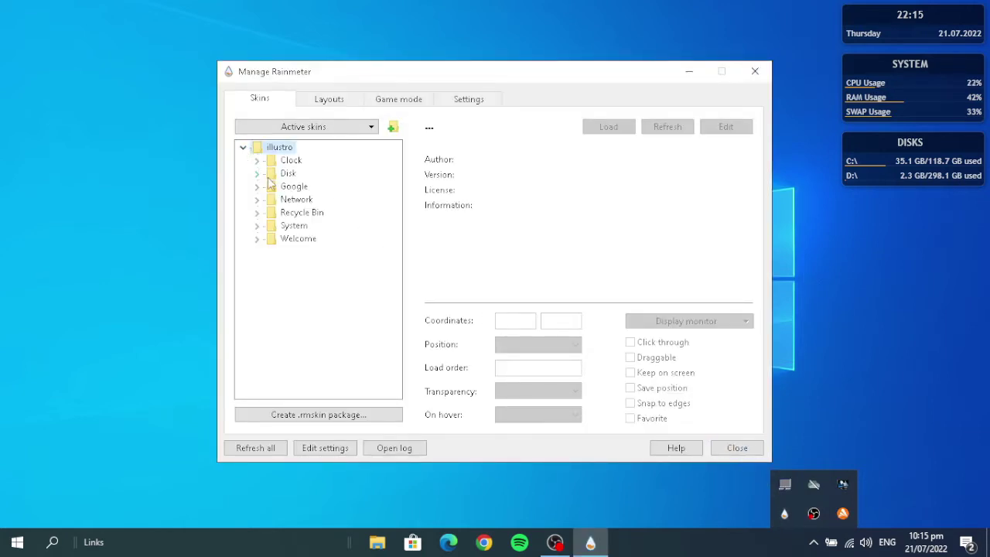
pyautogui.click(257, 239)
pyautogui.click(303, 253)
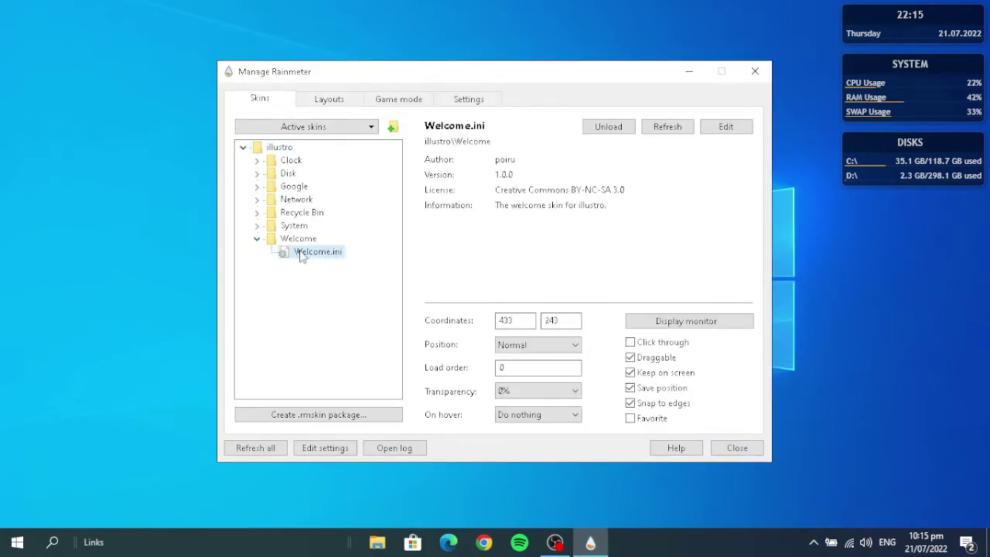
pyautogui.click(606, 132)
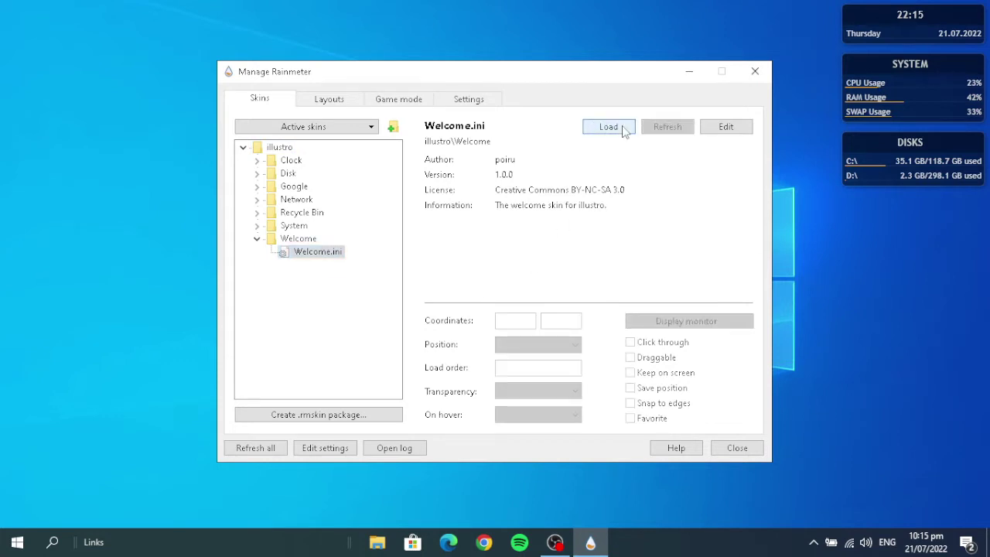
# Step: Unload the System.ini skin in illustro's System folder
pyautogui.click(258, 241)
pyautogui.click(257, 226)
pyautogui.click(301, 239)
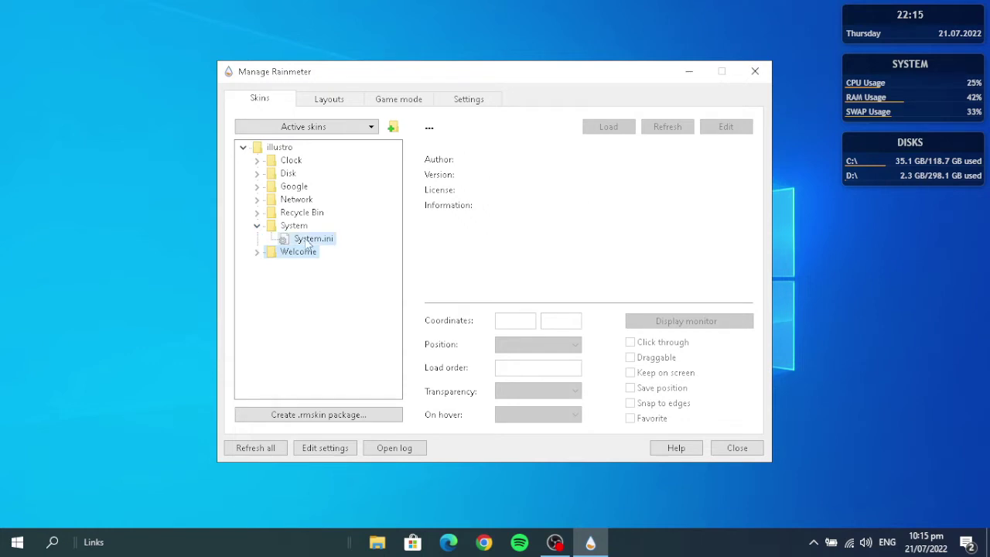
pyautogui.click(603, 130)
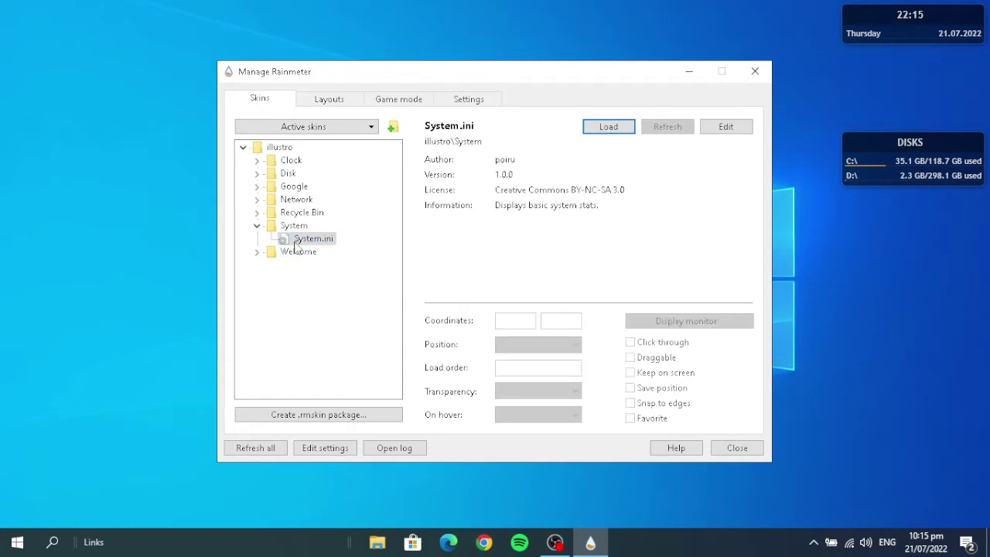
pyautogui.click(257, 226)
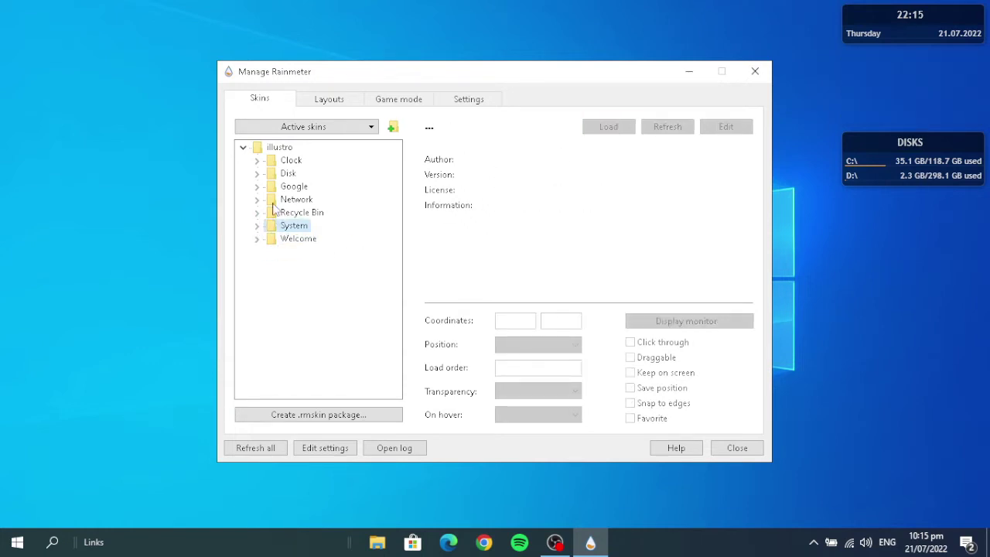
# Step: Check illustro's Recycle Bin, Network and Google folders for skins that are still loaded
pyautogui.doubleClick(277, 215)
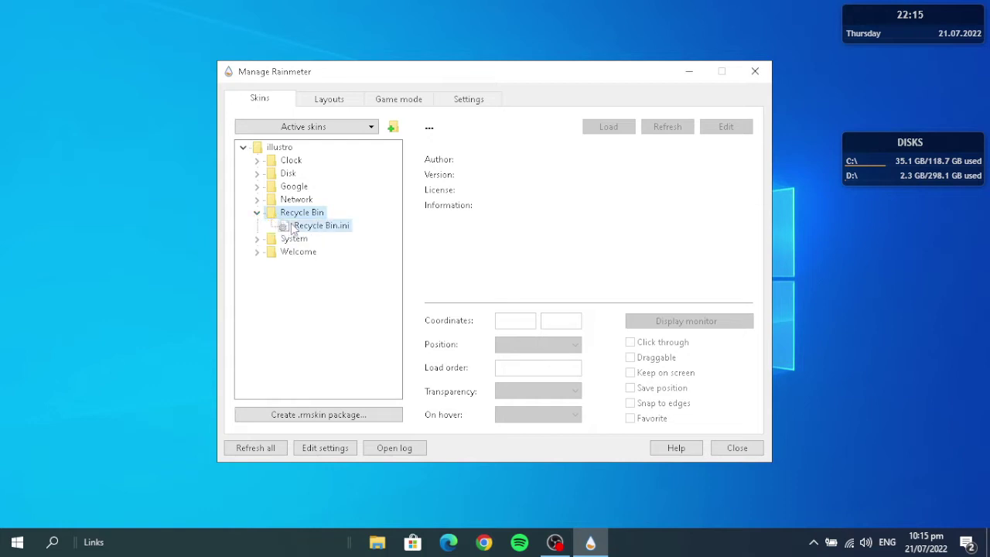
pyautogui.click(311, 225)
pyautogui.click(257, 212)
pyautogui.click(257, 200)
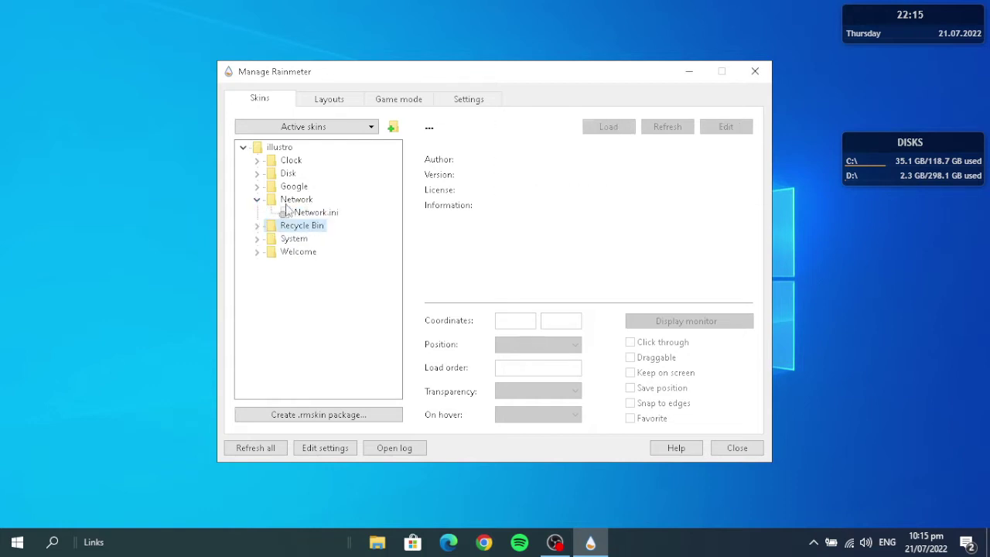
pyautogui.click(313, 212)
pyautogui.click(257, 199)
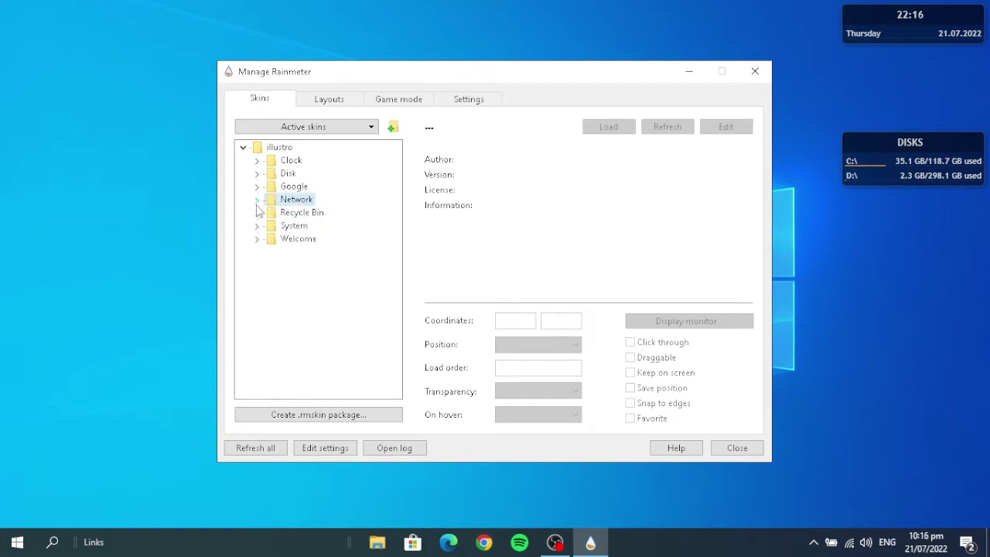
pyautogui.click(257, 186)
pyautogui.click(258, 186)
# Step: Unload the 2 Disks.ini skin in illustro's Disk folder
pyautogui.click(257, 173)
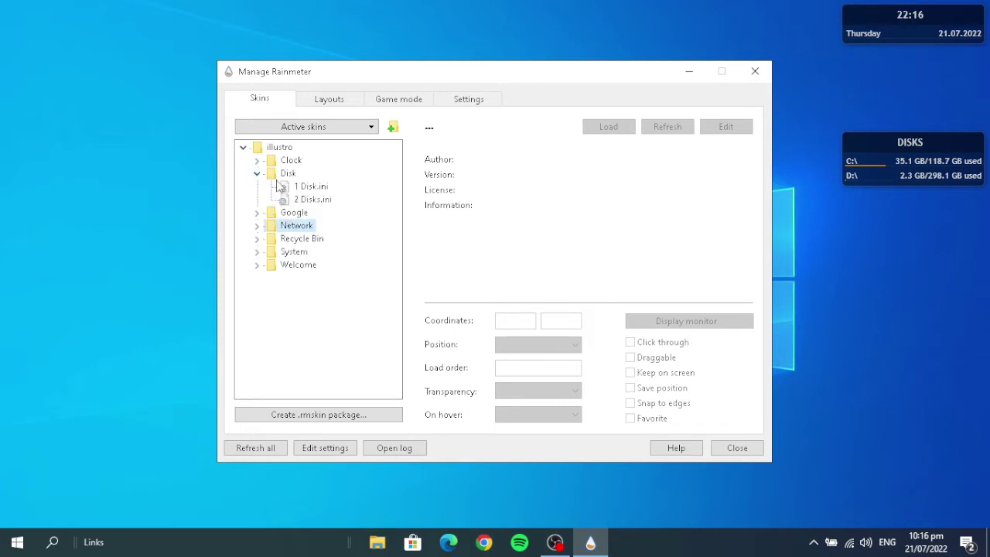
pyautogui.click(296, 191)
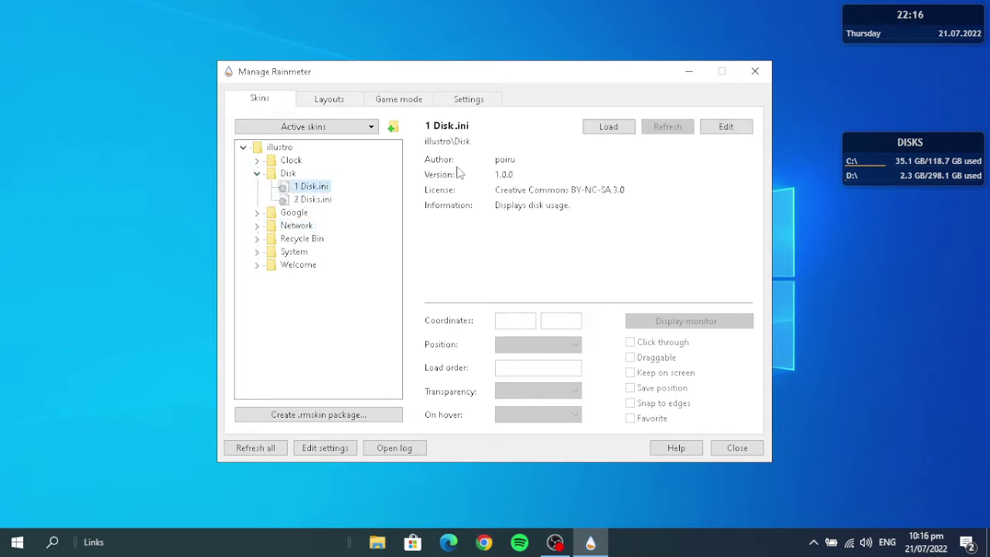
pyautogui.click(286, 201)
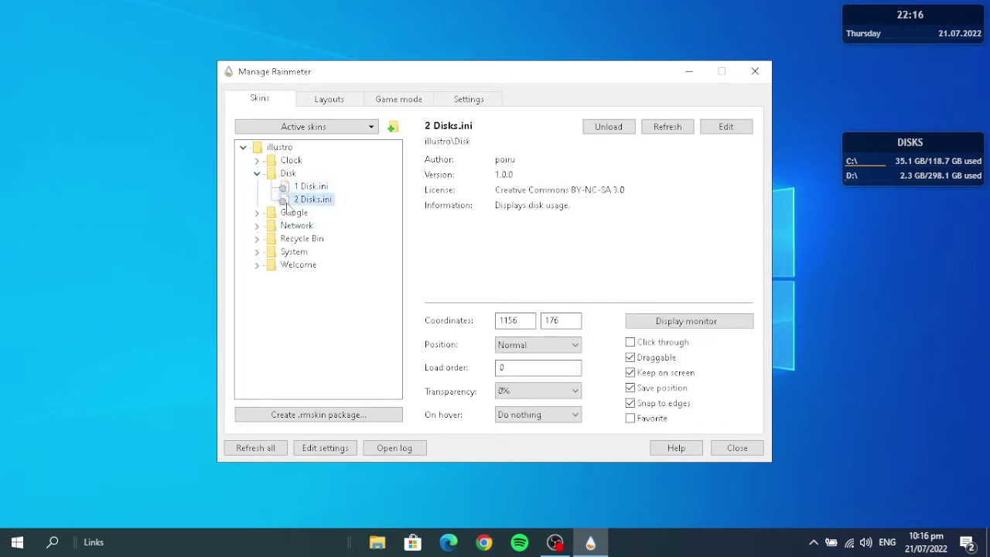
pyautogui.click(609, 127)
pyautogui.click(257, 174)
# Step: Unload the Clock.ini skin in illustro's Clock folder and close the Rainmeter manager
pyautogui.click(257, 161)
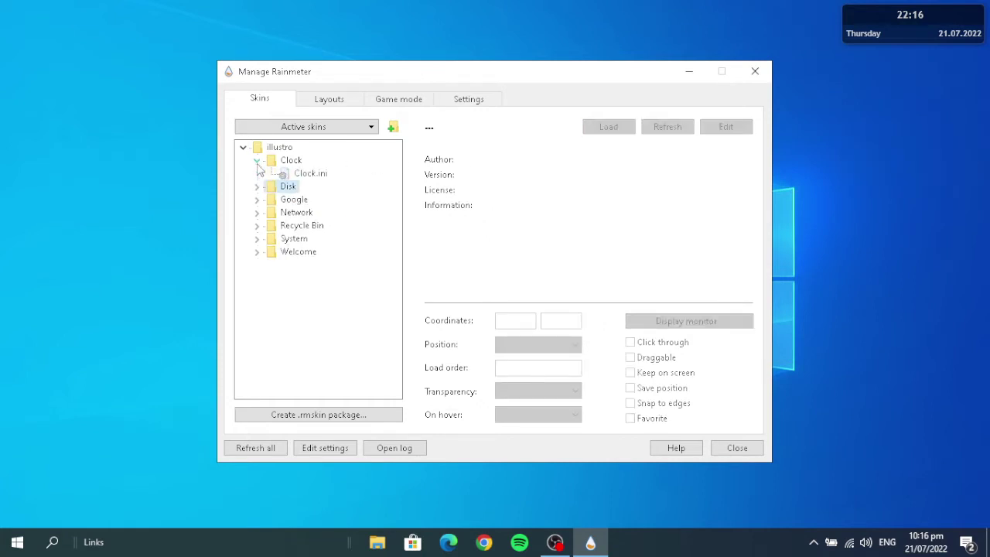
pyautogui.click(303, 173)
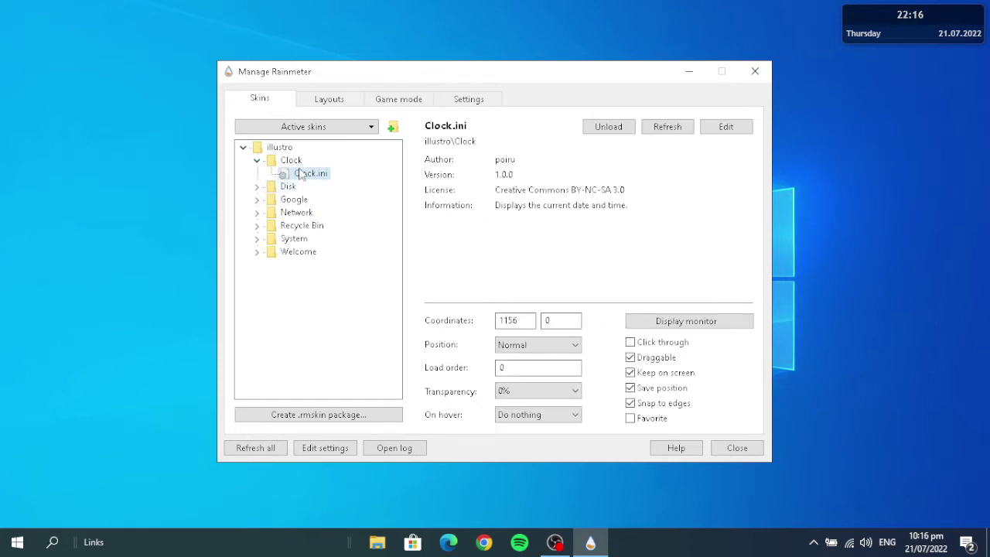
pyautogui.click(608, 131)
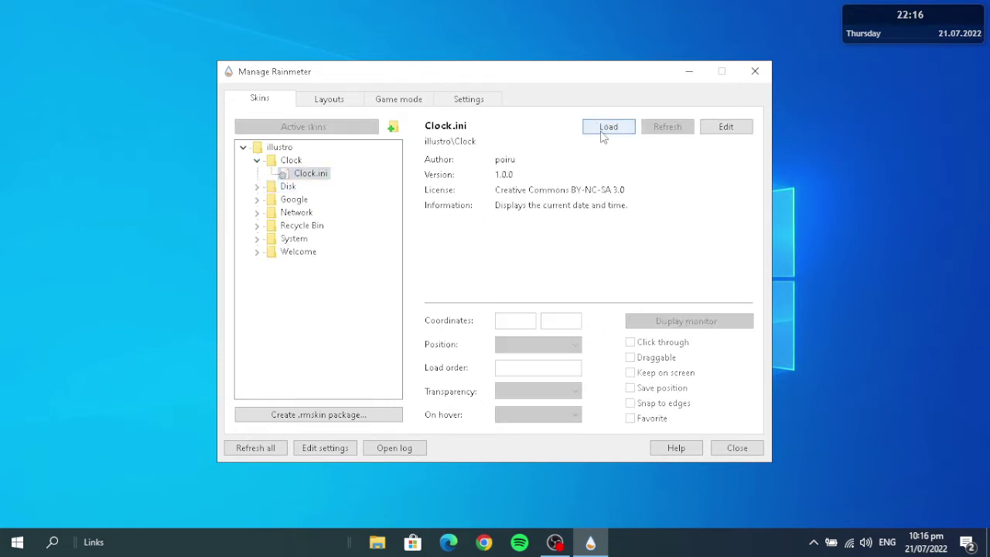
pyautogui.click(736, 448)
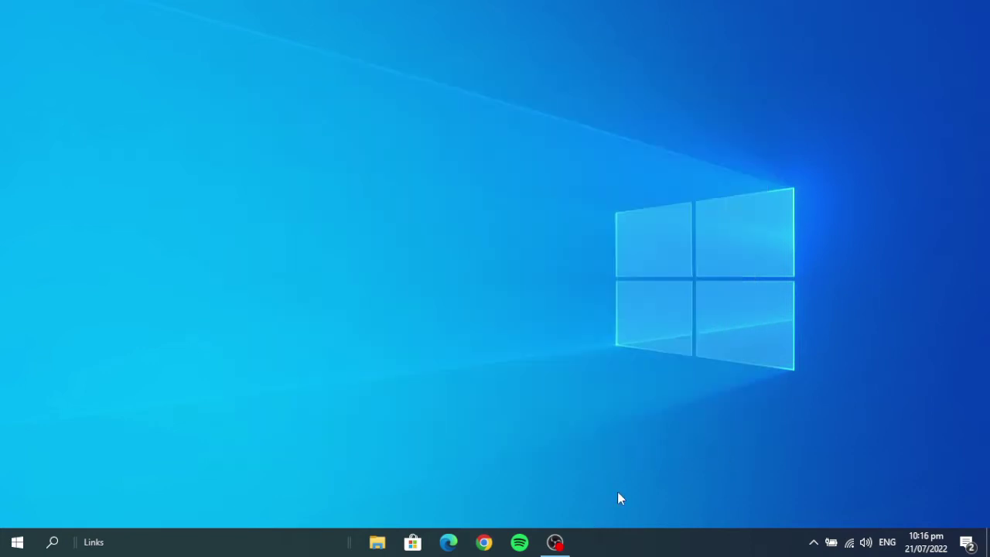
# Step: Search for "rainmeter visual skins" in Chrome and open the visualskins.com Rainmeter Skins site
pyautogui.click(484, 543)
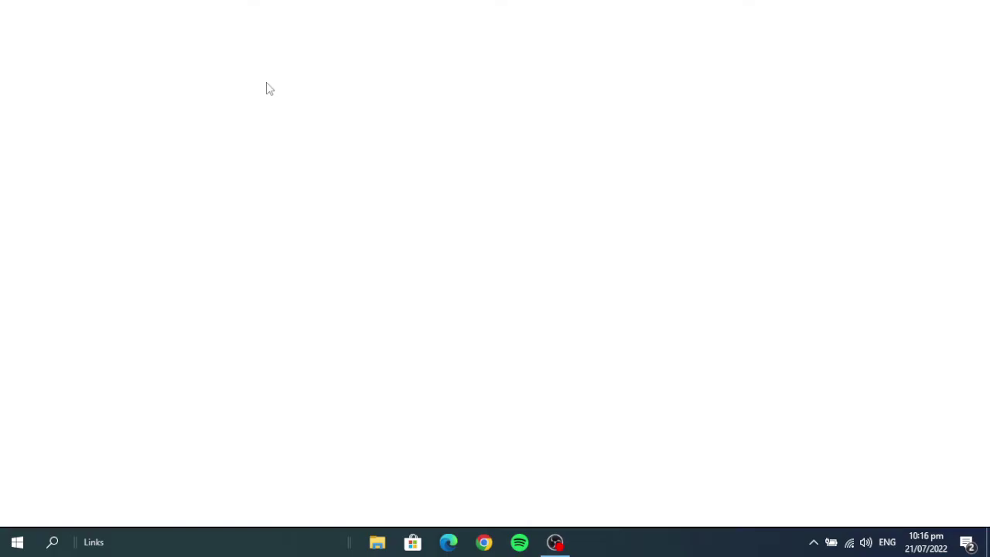
pyautogui.click(261, 42)
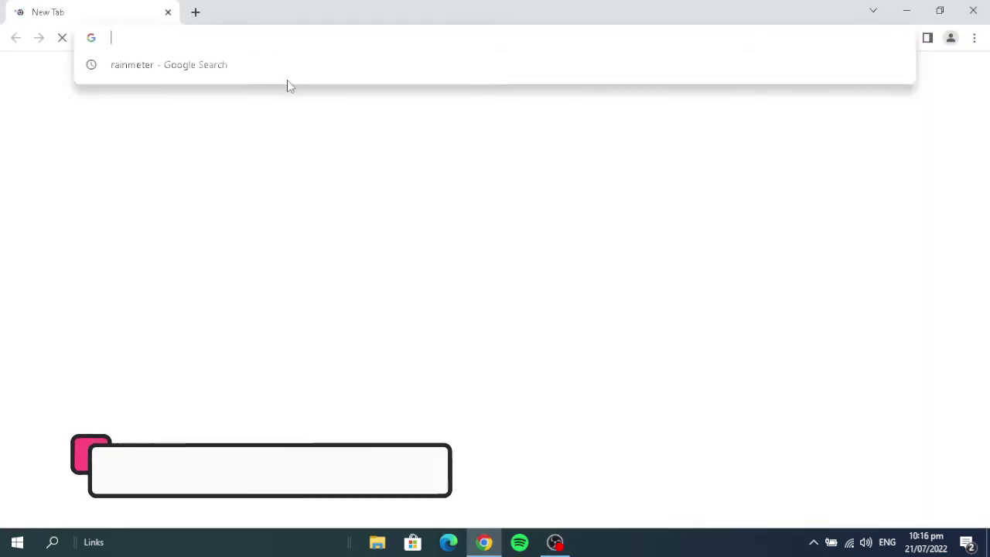
pyautogui.write('rainm')
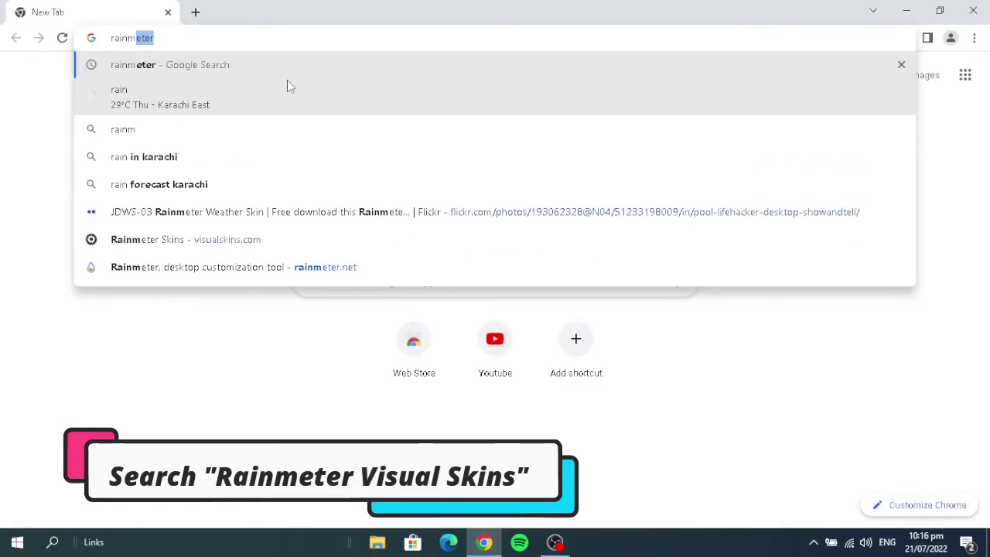
pyautogui.write('eter')
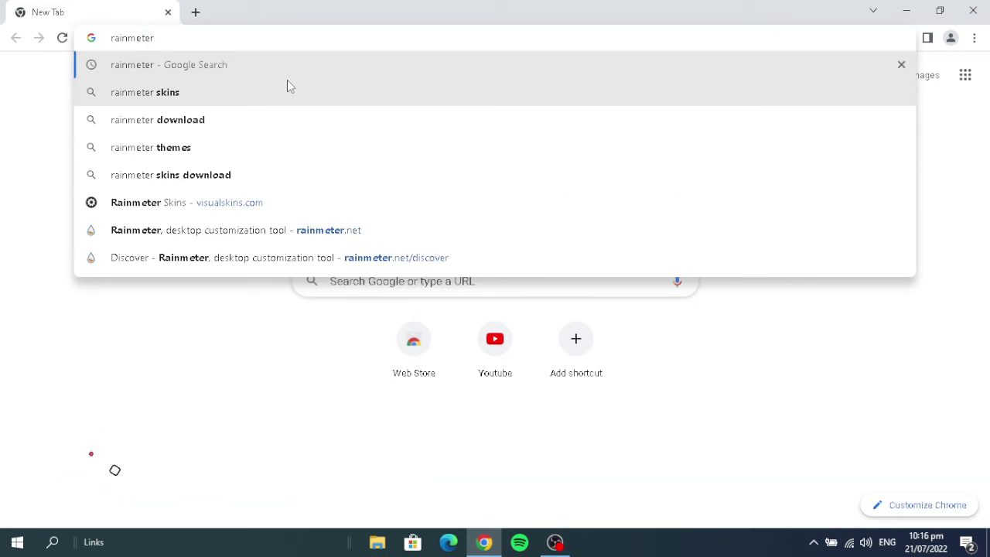
pyautogui.write(' visua')
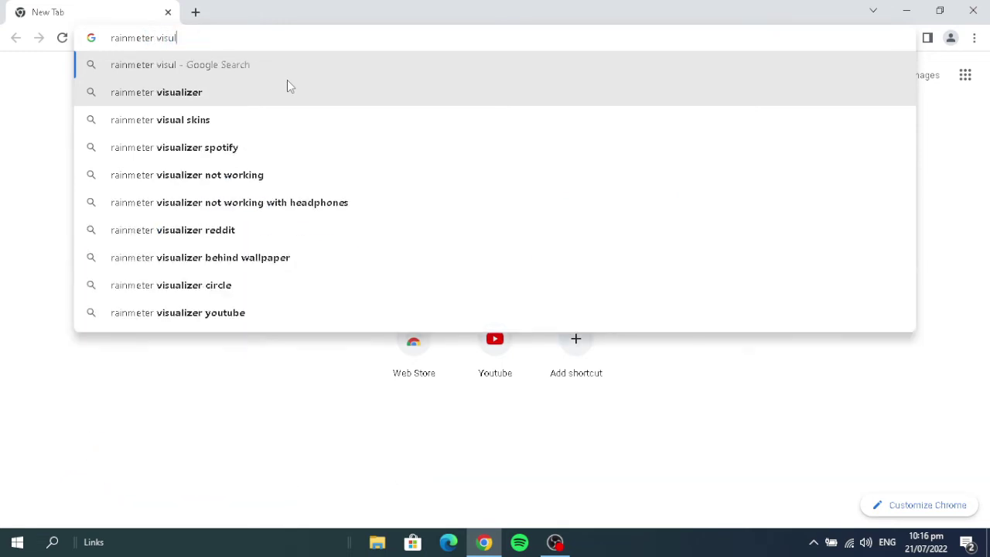
pyautogui.write('l sk')
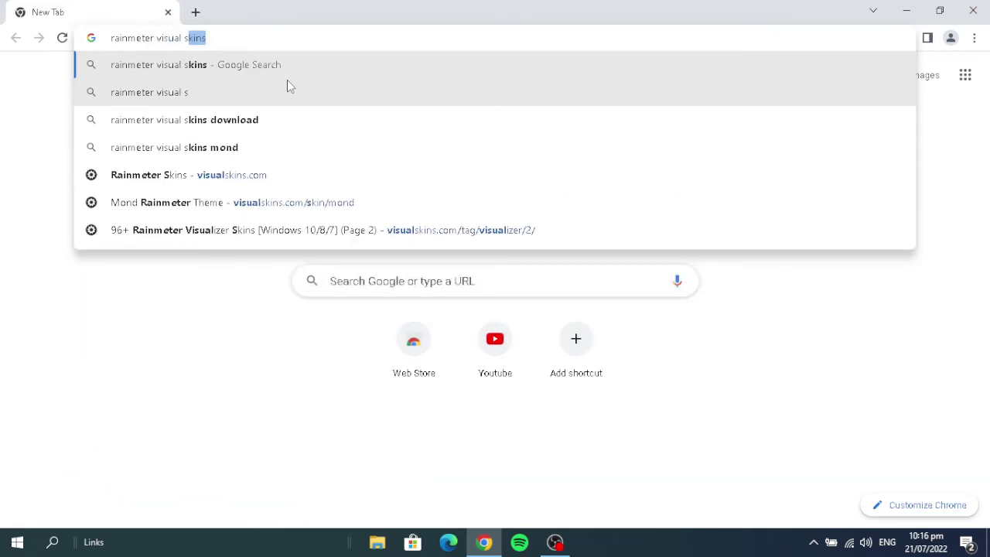
pyautogui.write('ins')
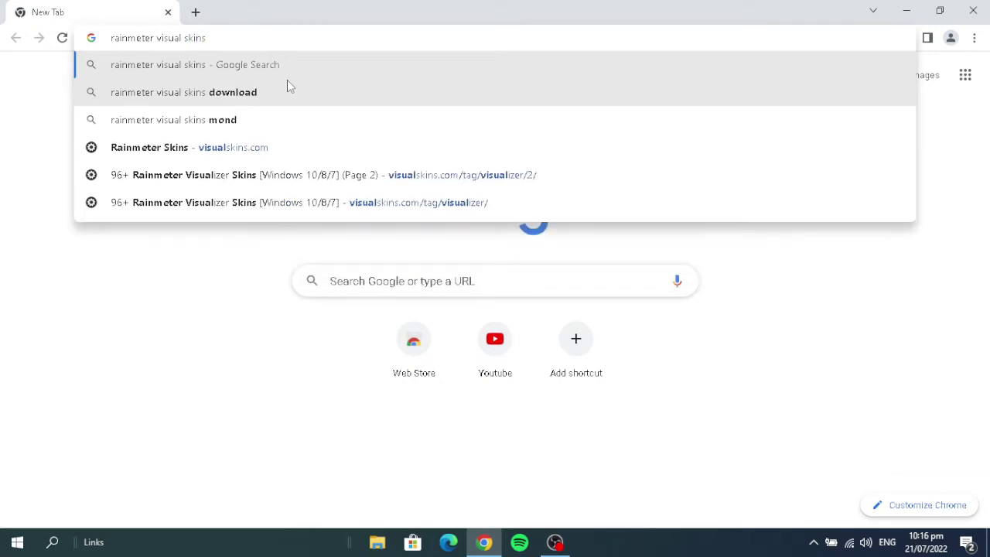
pyautogui.press('Return')
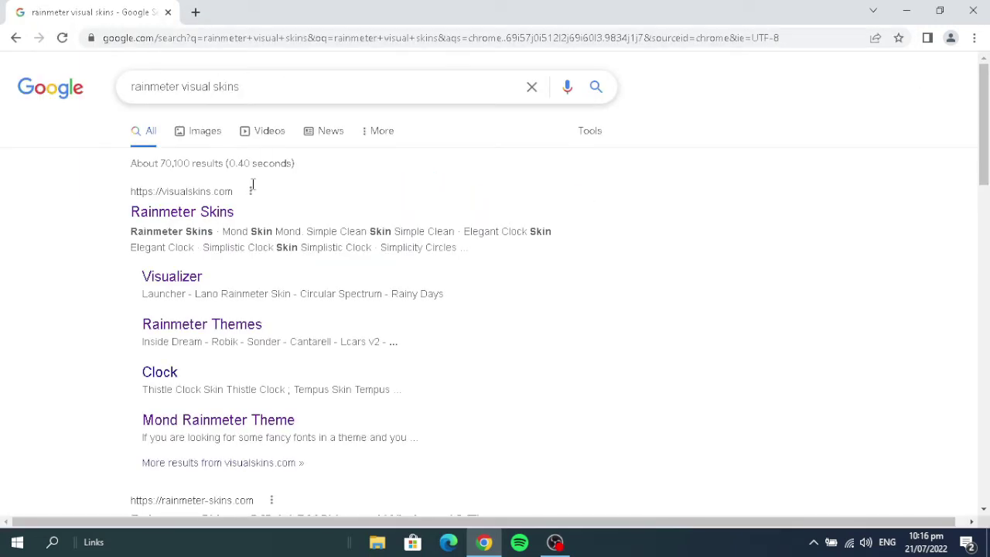
pyautogui.click(203, 217)
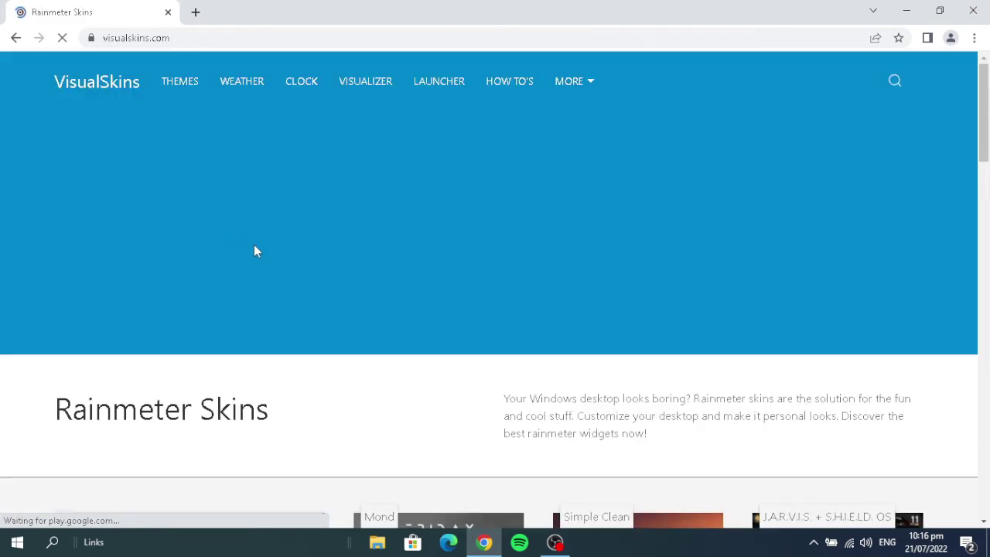
# Step: Open the Mond theme's page, download mond.rmskin and dismiss the download bar
pyautogui.scroll(-2, 415, 325)
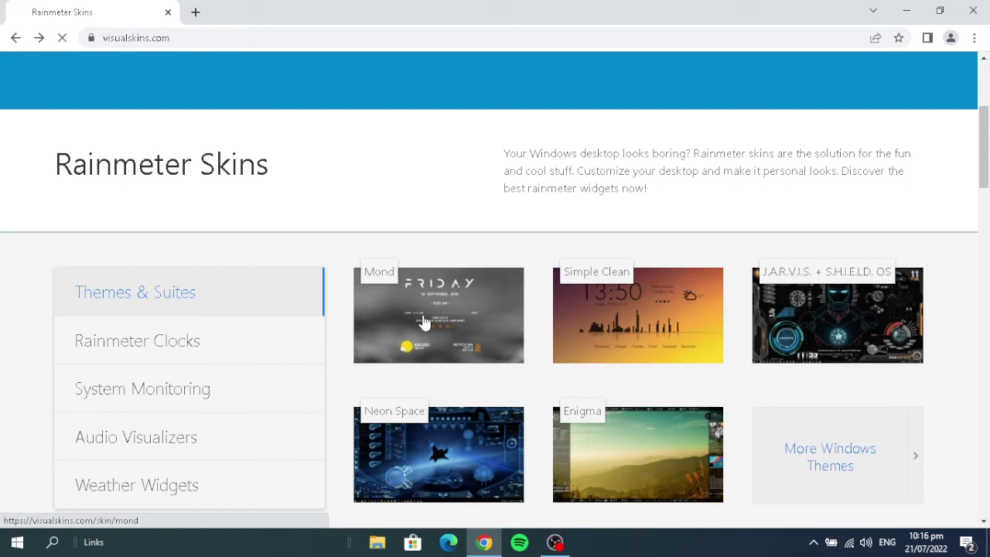
pyautogui.click(424, 322)
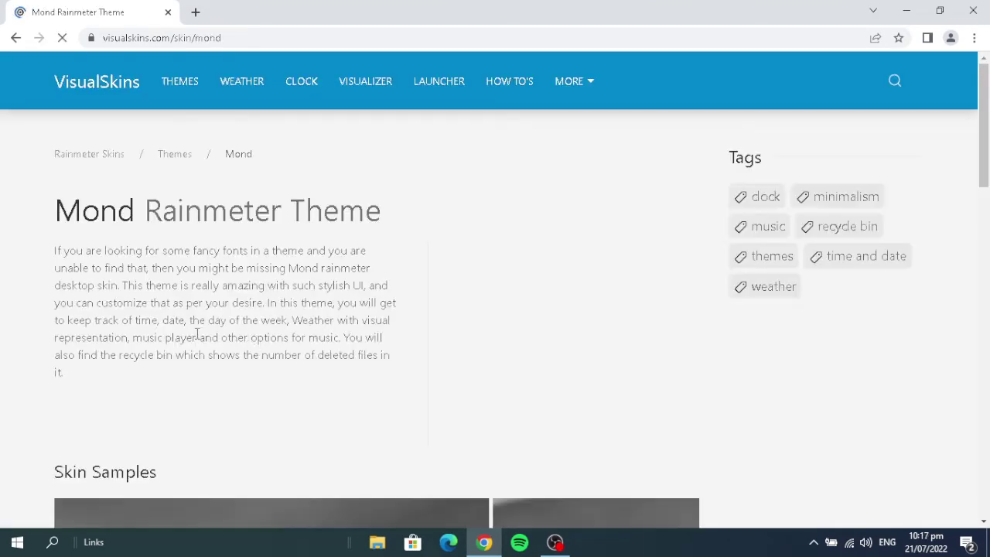
pyautogui.scroll(-5, 198, 335)
pyautogui.scroll(-3, 200, 335)
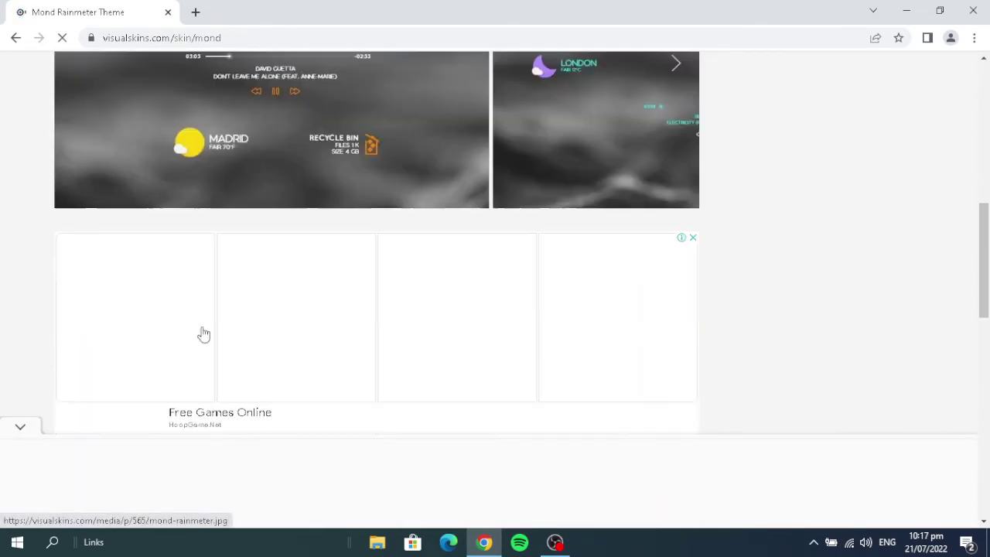
pyautogui.scroll(-4, 203, 334)
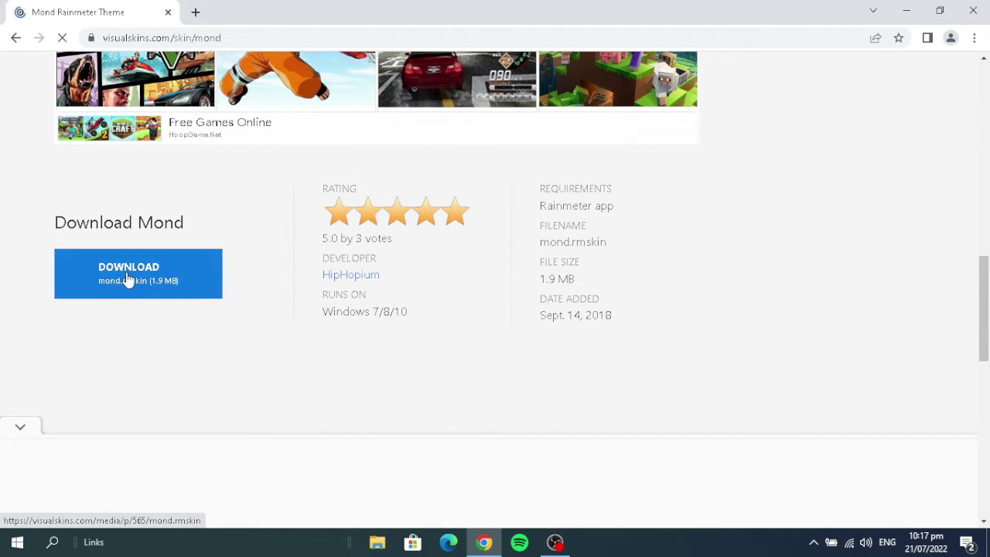
pyautogui.click(128, 281)
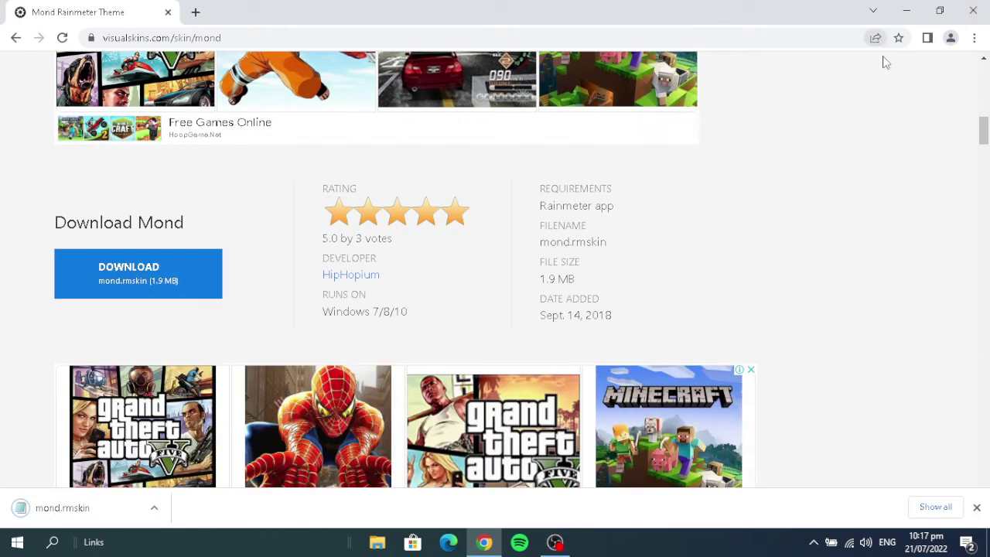
pyautogui.click(976, 507)
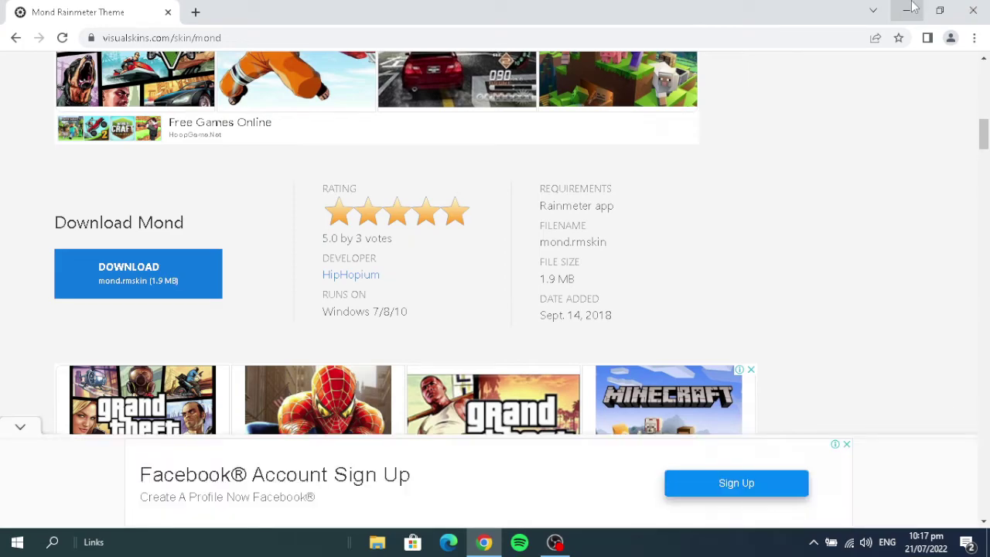
# Step: Install the downloaded mond skin with its included layout using SkinInstaller from Program Files\Rainmeter, and close the folder window
pyautogui.click(910, 10)
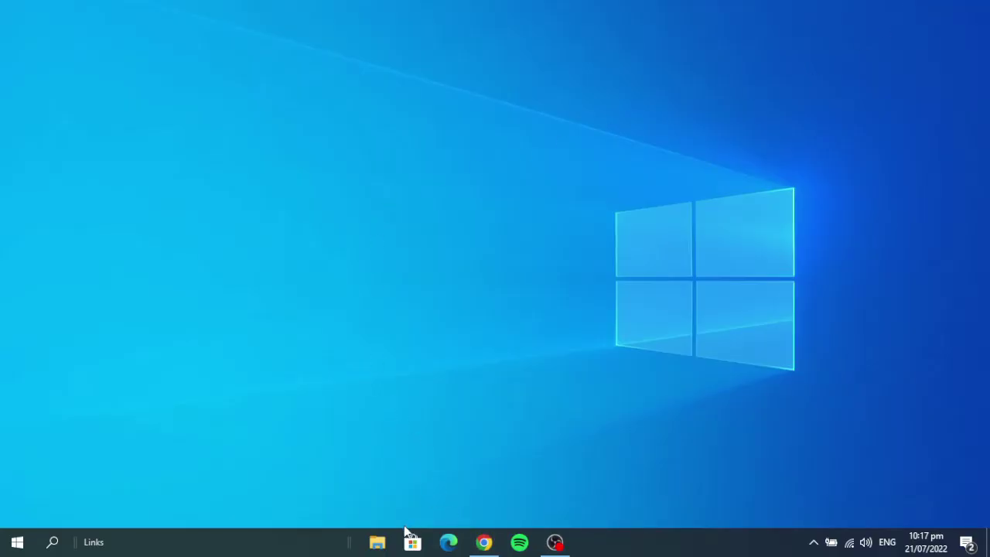
pyautogui.click(379, 543)
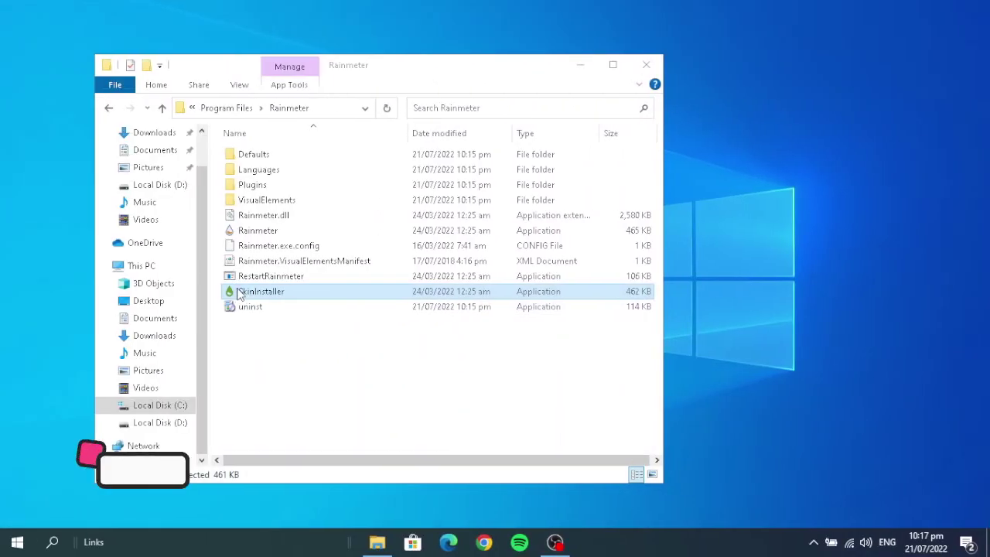
pyautogui.doubleClick(265, 299)
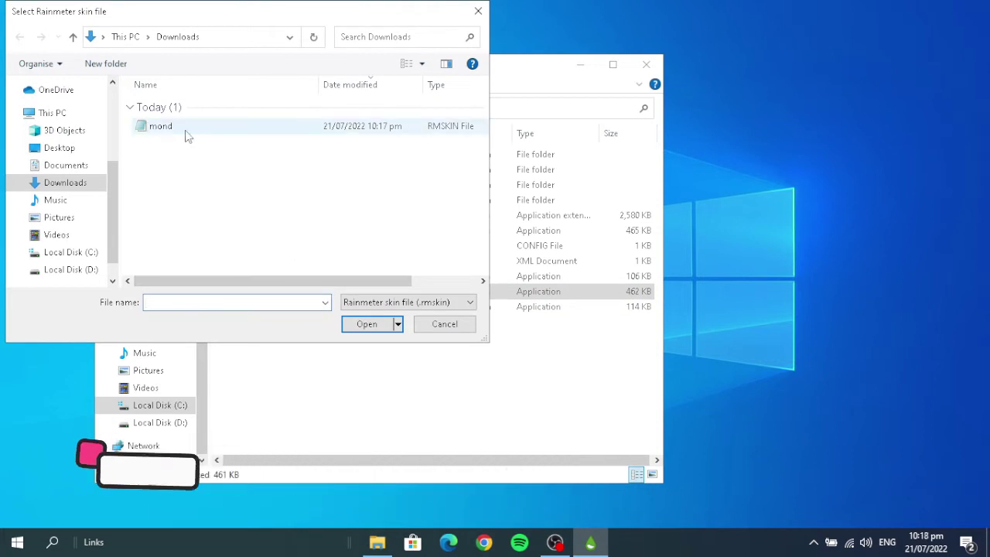
pyautogui.click(165, 130)
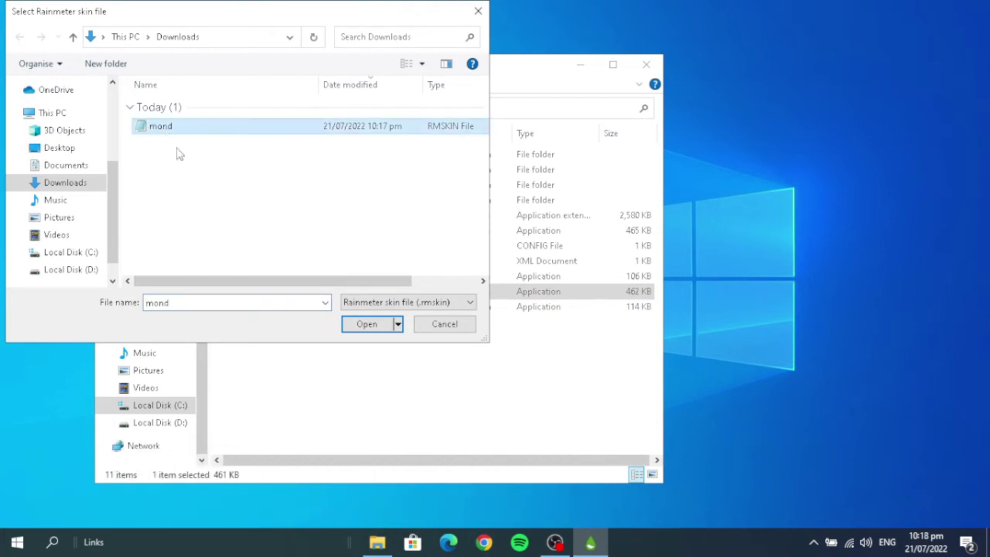
pyautogui.click(358, 325)
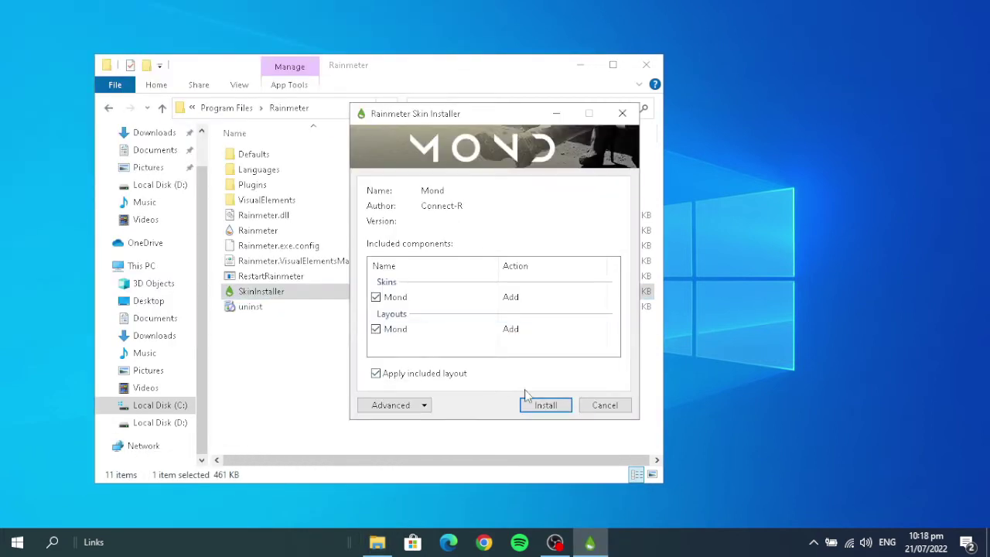
pyautogui.click(545, 407)
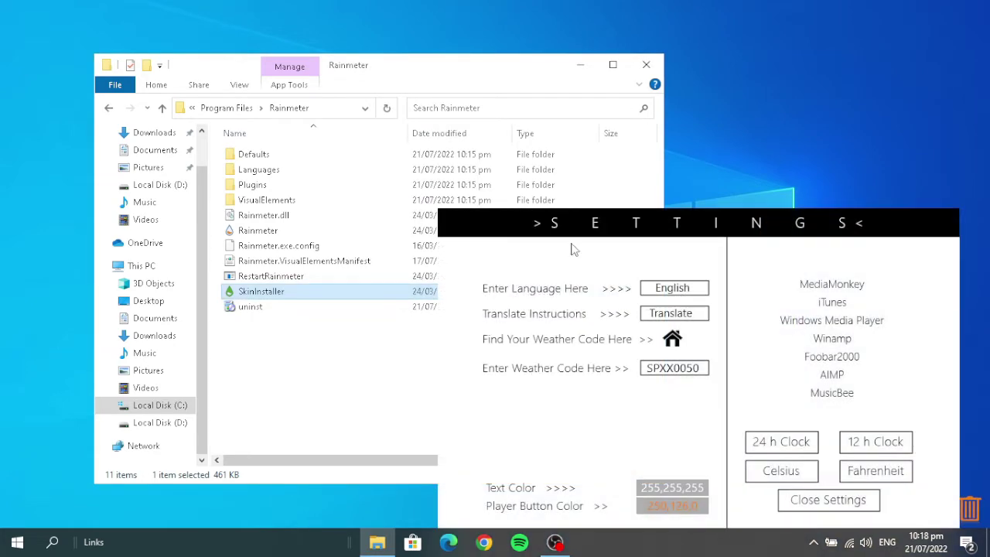
pyautogui.click(646, 64)
# Step: Move Mond's settings panel to the middle of the desktop, look up the local weather code and apply PKXX0008 as the code
pyautogui.moveTo(543, 223); pyautogui.dragTo(364, 122)
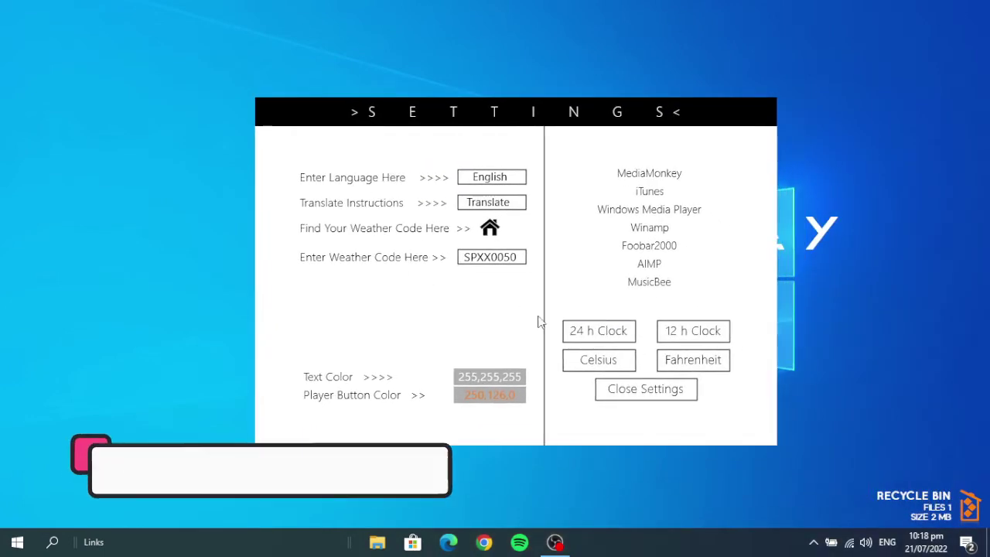
pyautogui.click(493, 232)
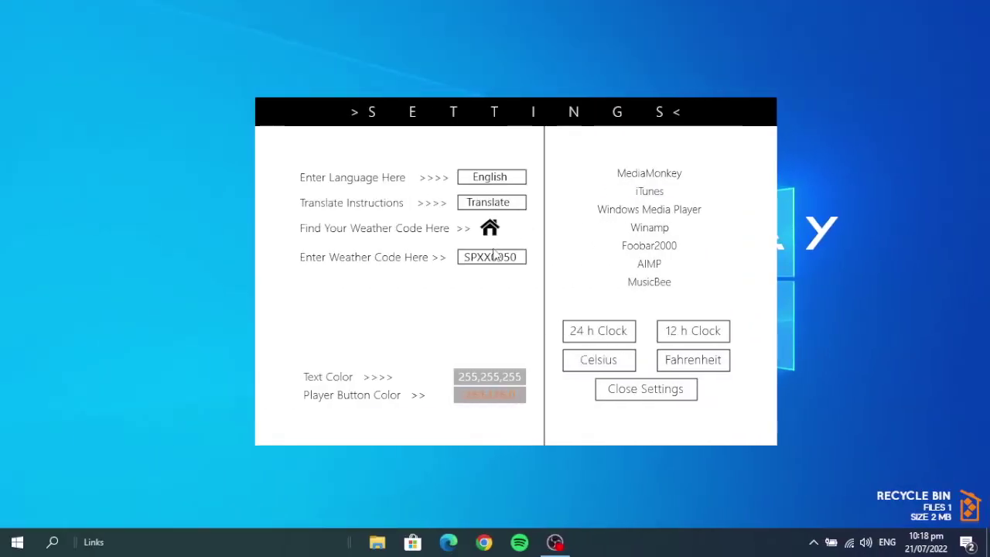
pyautogui.click(495, 257)
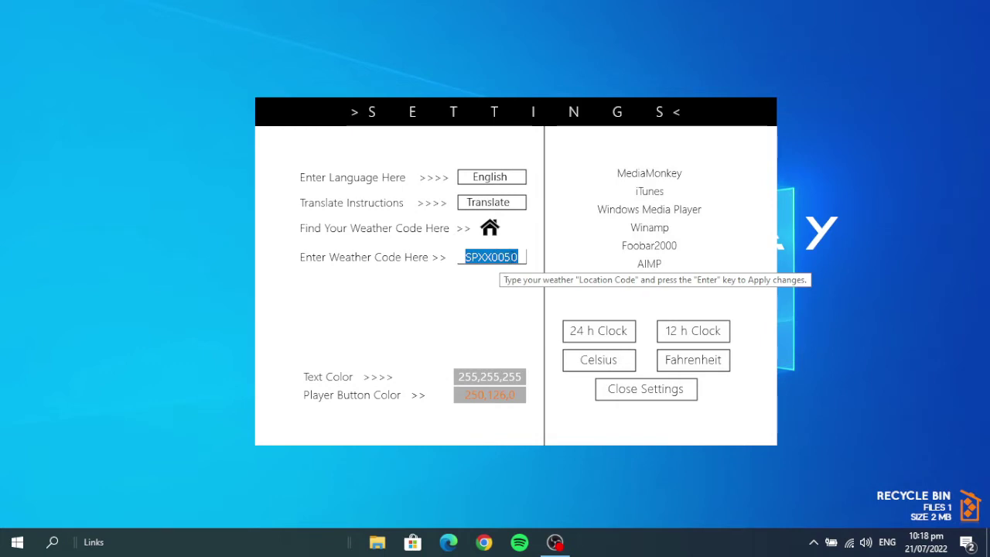
pyautogui.press('BackSpace')
pyautogui.rightClick(484, 258)
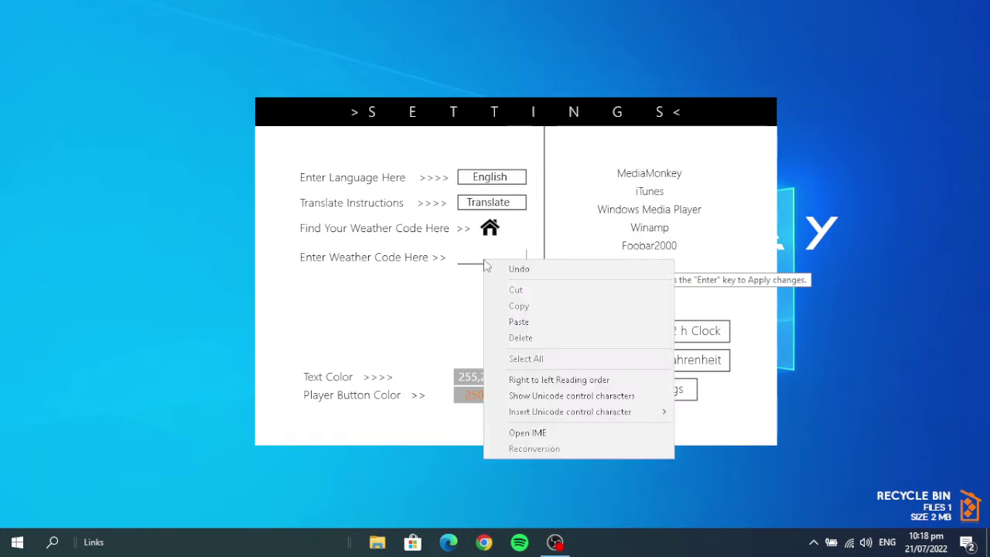
pyautogui.click(512, 322)
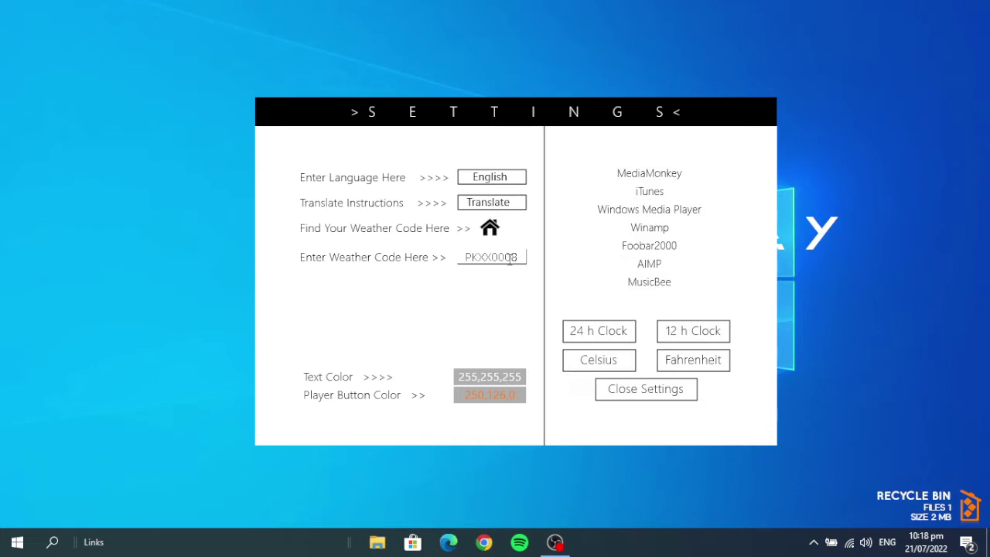
pyautogui.press('Return')
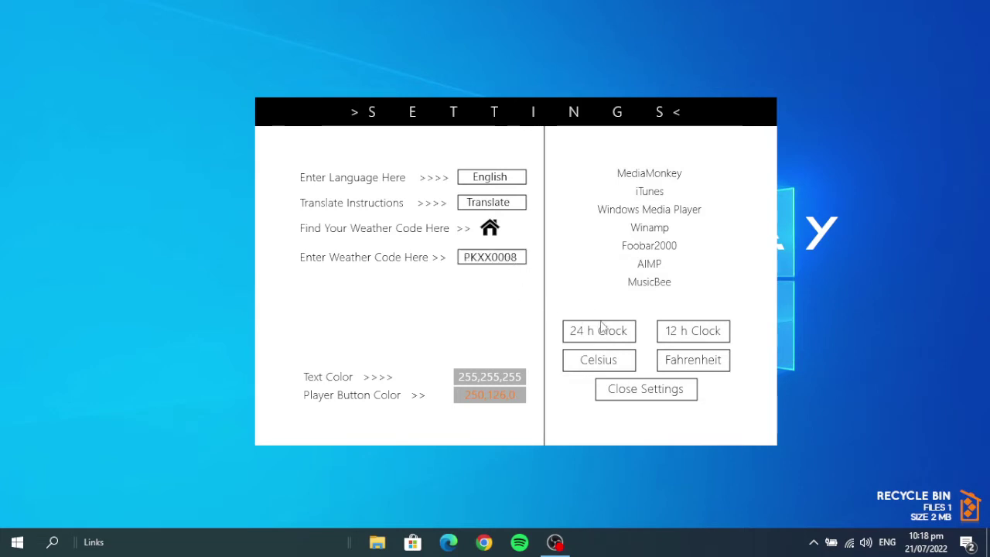
# Step: Choose the 12 h clock and Fahrenheit for Mond, and close its settings panel
pyautogui.click(694, 339)
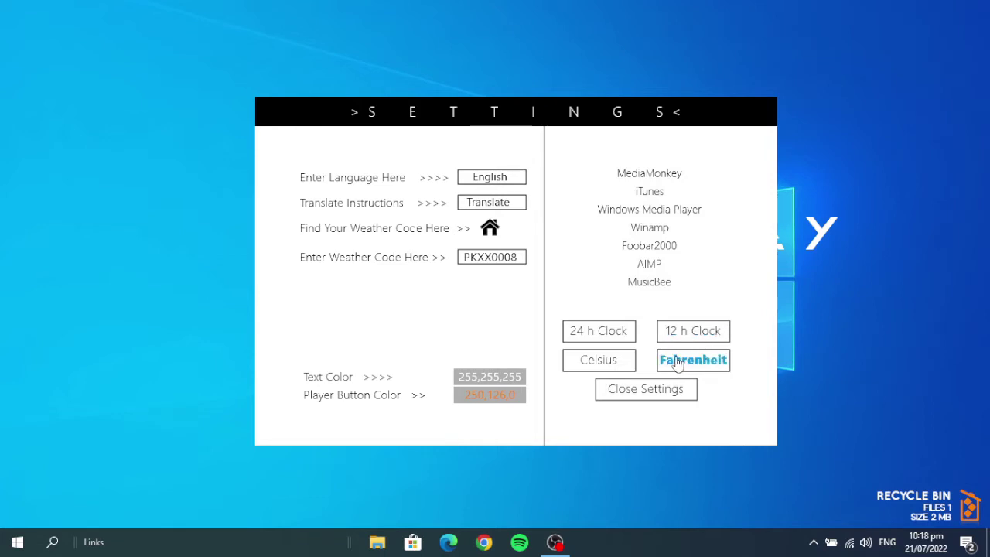
pyautogui.click(679, 364)
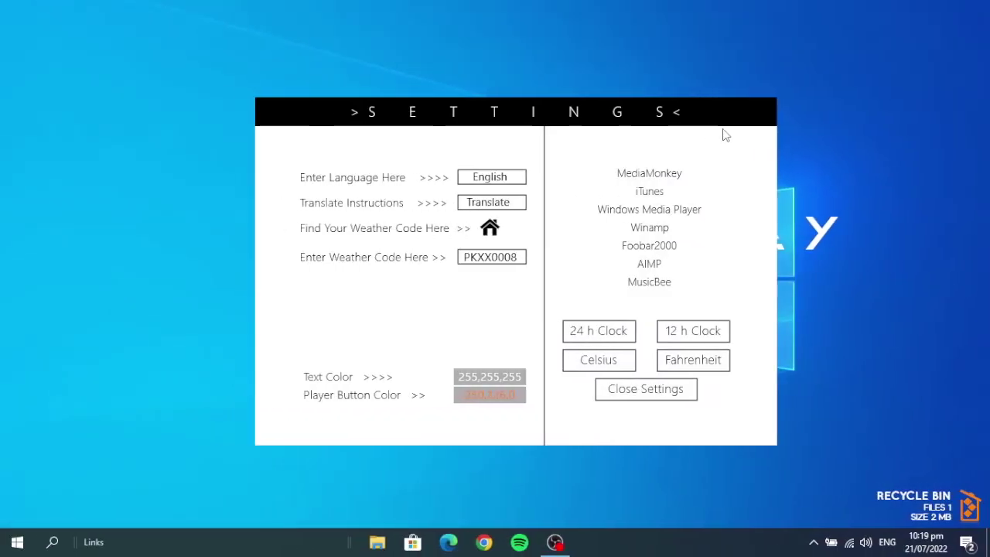
pyautogui.click(632, 394)
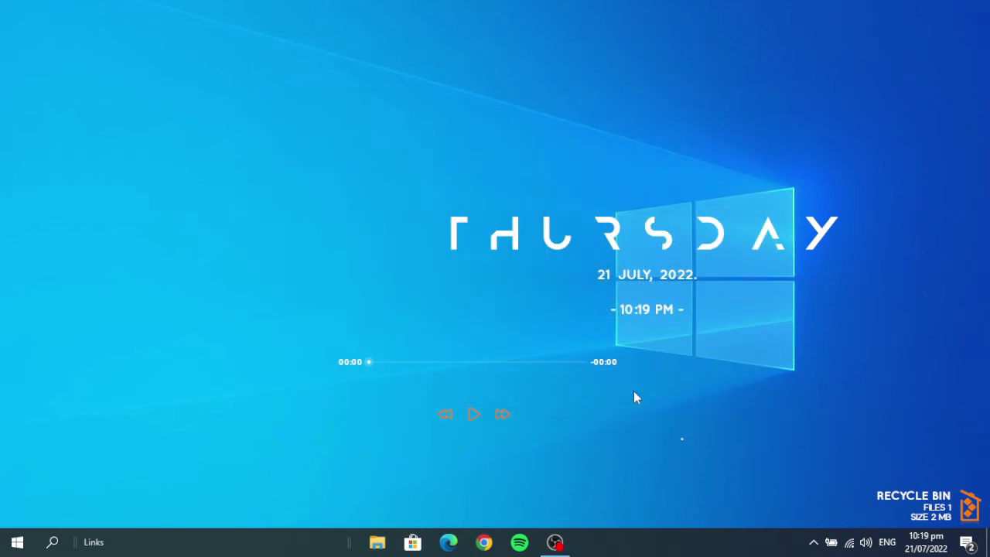
# Step: Move the Mond clock to the upper centre of the desktop and place the music player directly below the time
pyautogui.moveTo(609, 236); pyautogui.dragTo(441, 57)
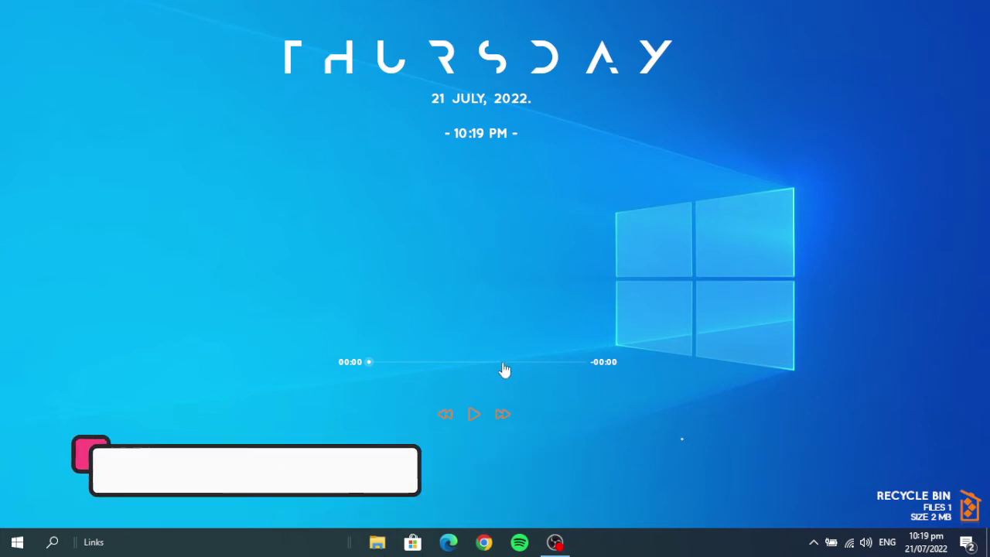
pyautogui.moveTo(506, 369); pyautogui.dragTo(510, 163)
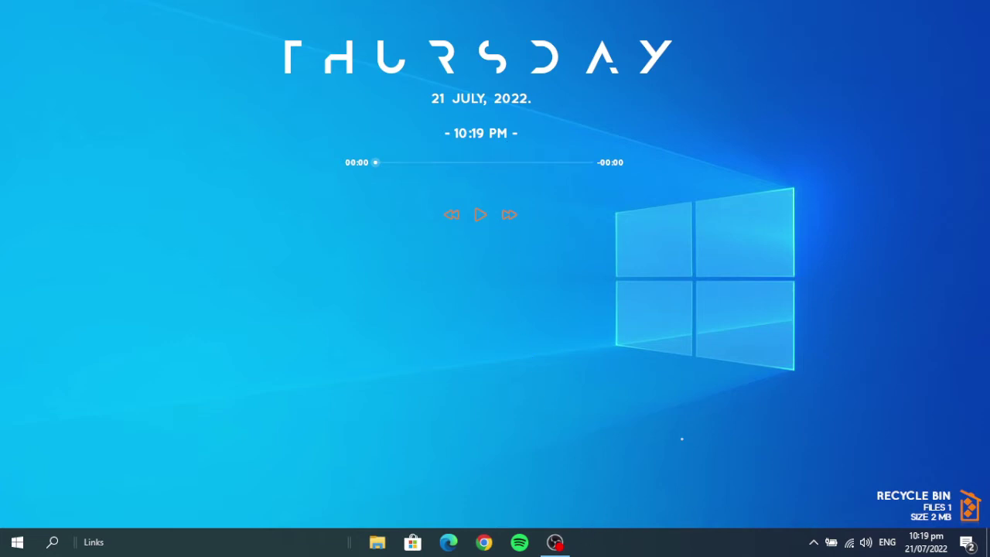
# Step: Unload the Recycle Bin.ini skin in Mond's Recycle Bin folder through the Rainmeter manager and refresh the desktop
pyautogui.click(813, 542)
pyautogui.click(786, 514)
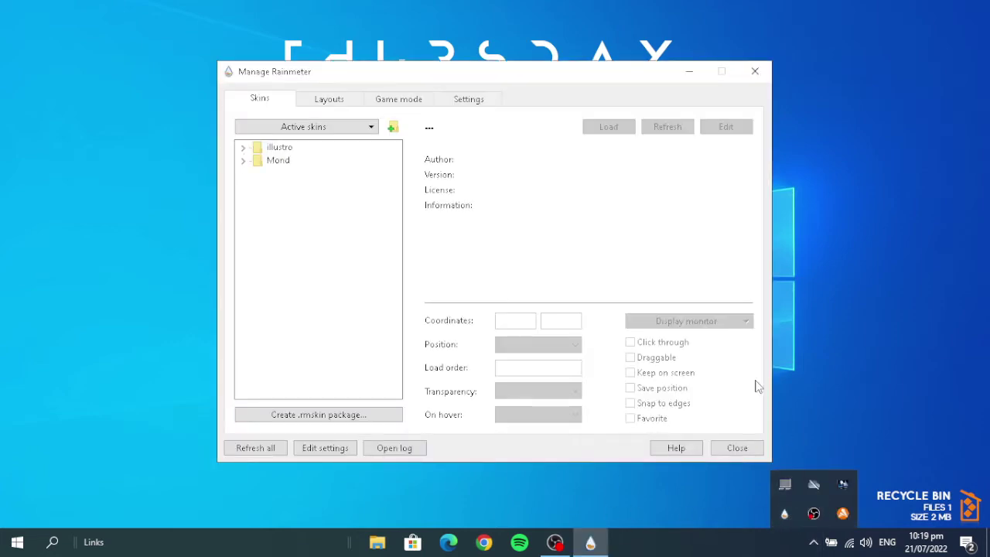
pyautogui.click(245, 162)
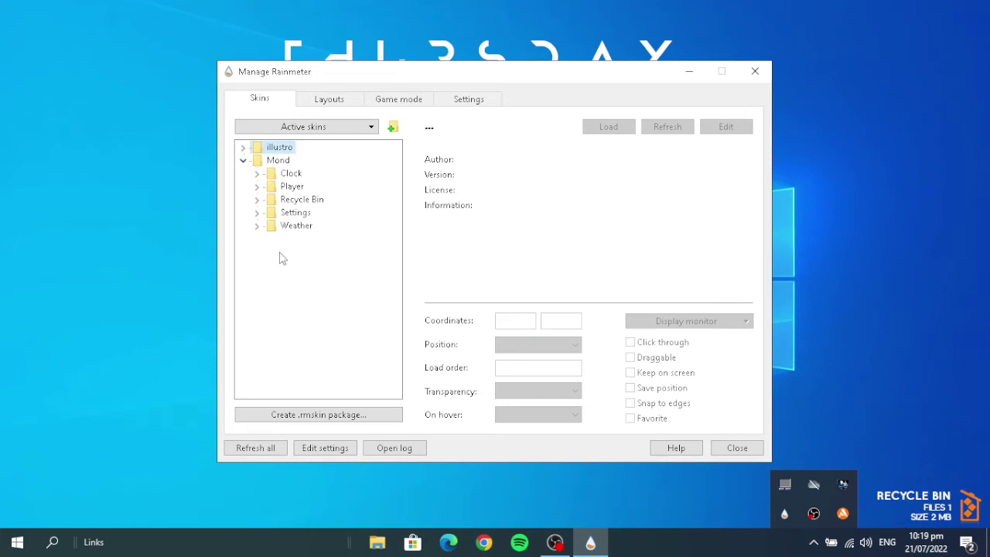
pyautogui.click(256, 202)
pyautogui.click(284, 214)
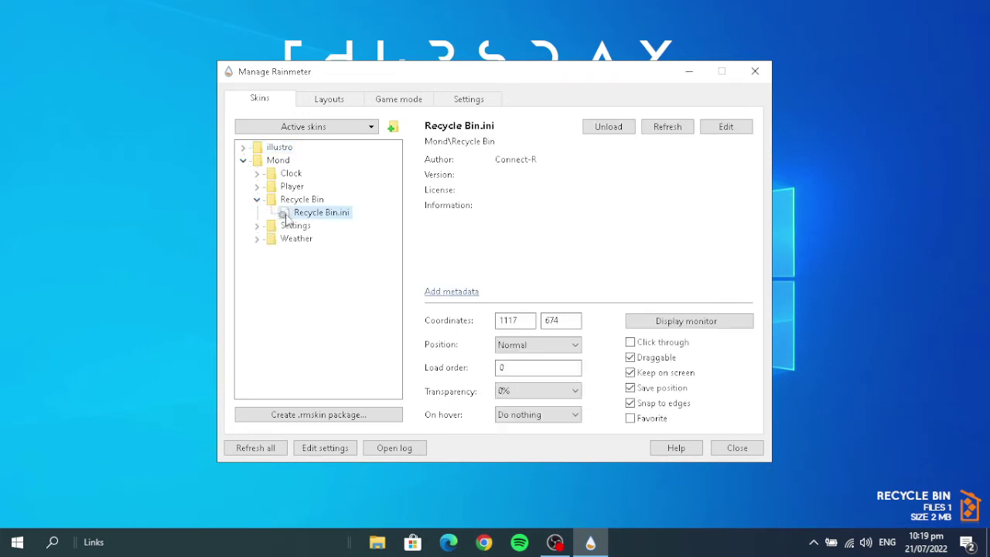
pyautogui.click(608, 127)
pyautogui.click(755, 71)
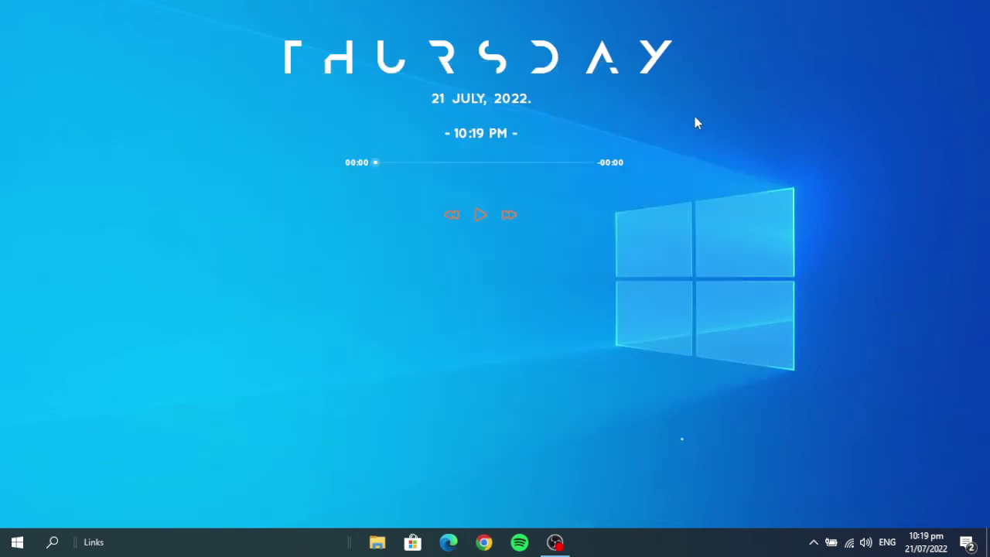
pyautogui.rightClick(333, 269)
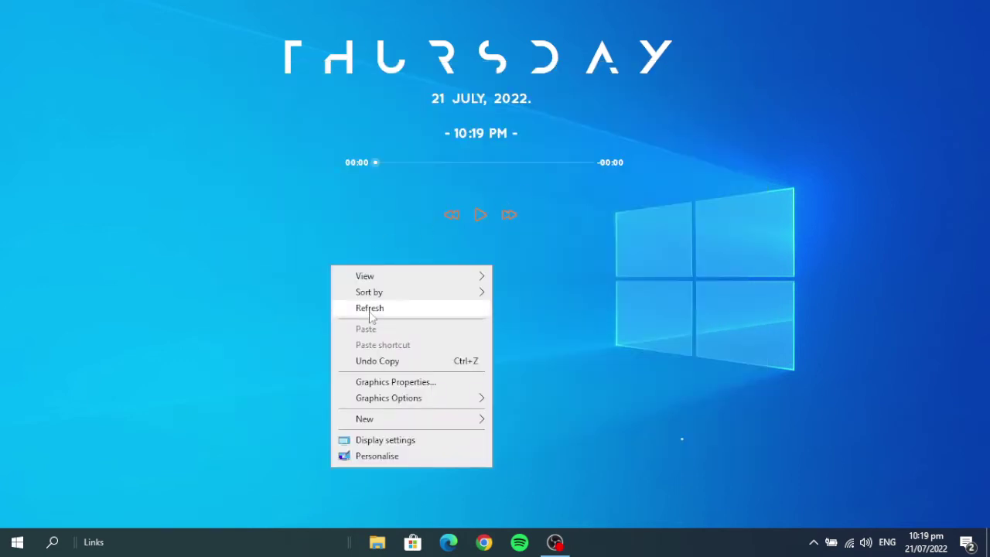
pyautogui.click(369, 316)
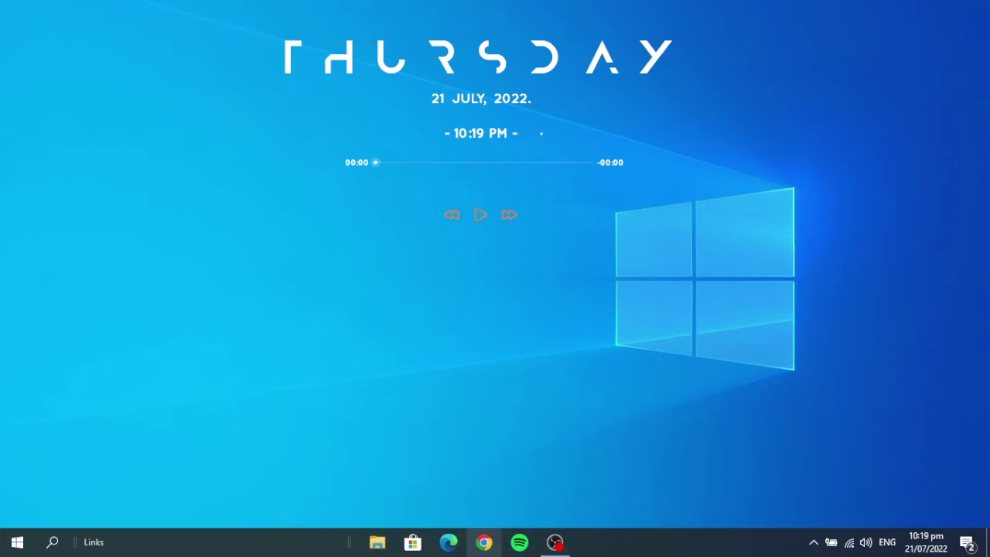
# Step: Switch to Chrome, search for "rainmeter visual skins" again and open the visualskins.com Rainmeter Skins site
pyautogui.click(485, 542)
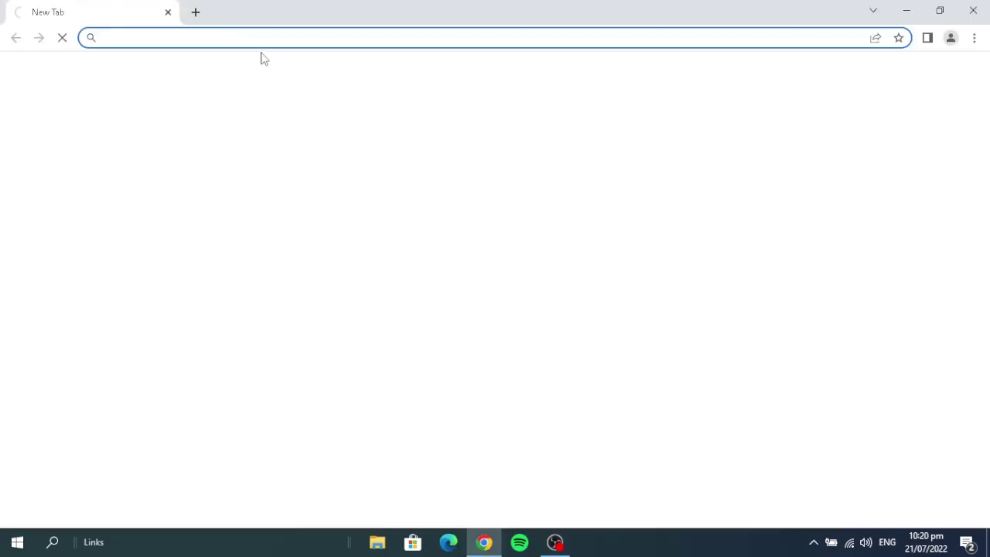
pyautogui.click(259, 38)
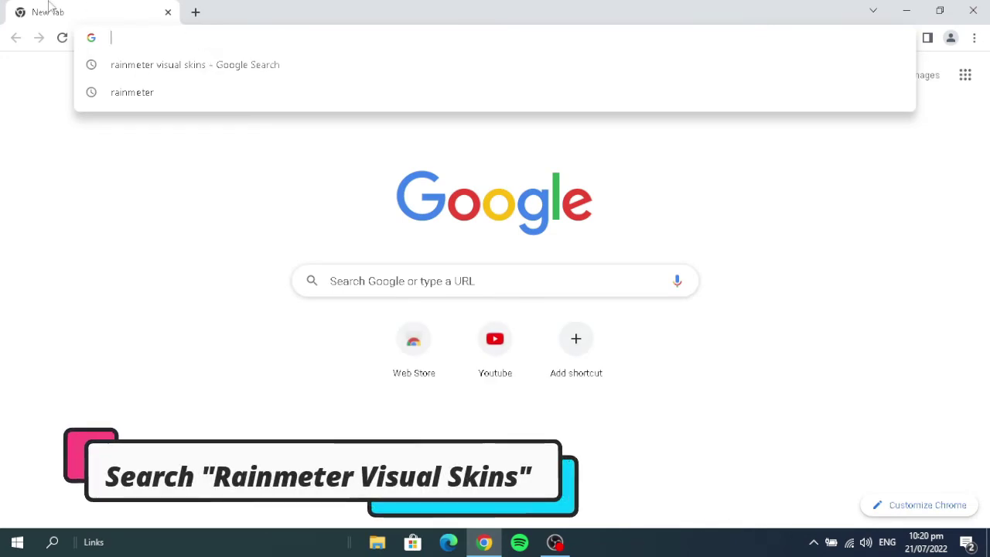
pyautogui.click(217, 74)
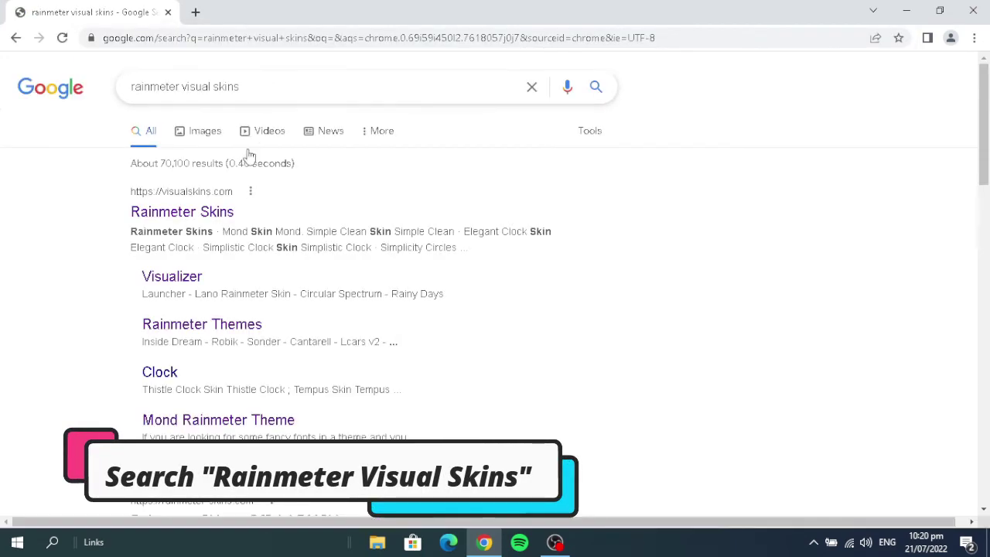
pyautogui.click(197, 211)
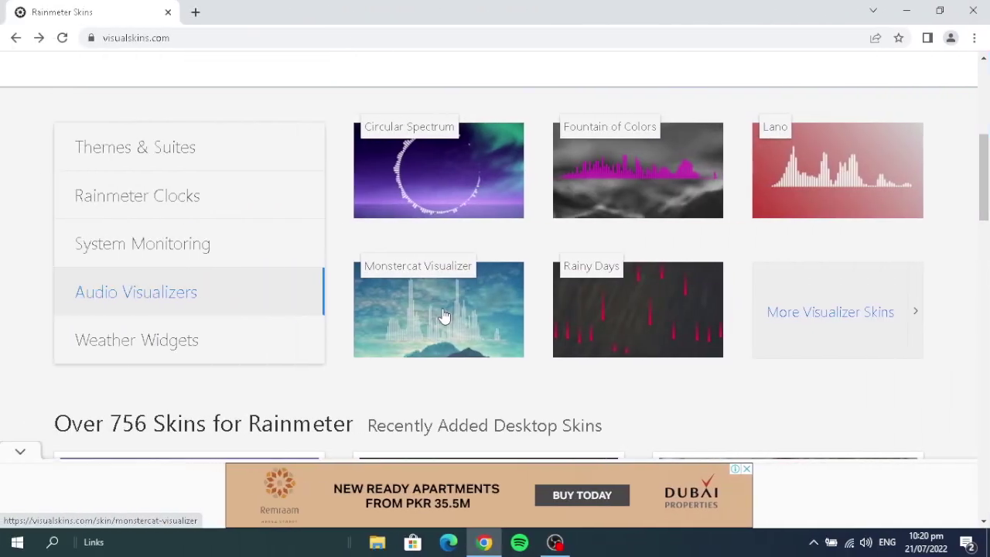
# Step: Open the Monstercat Visualizer page among the audio visualizers, download monstercat-visualizer.rmskin and dismiss the download bar
pyautogui.click(442, 316)
pyautogui.scroll(-10, 223, 309)
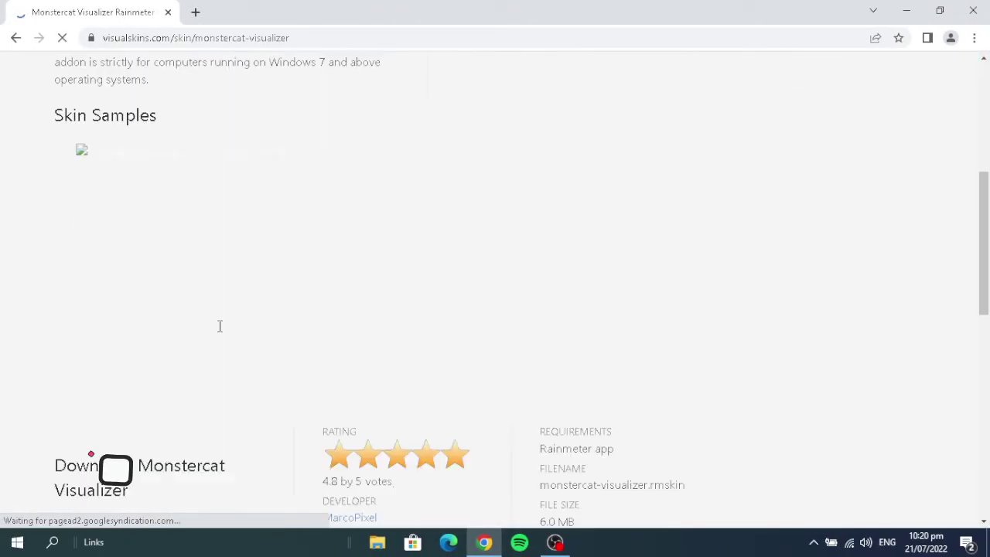
pyautogui.scroll(-4, 191, 339)
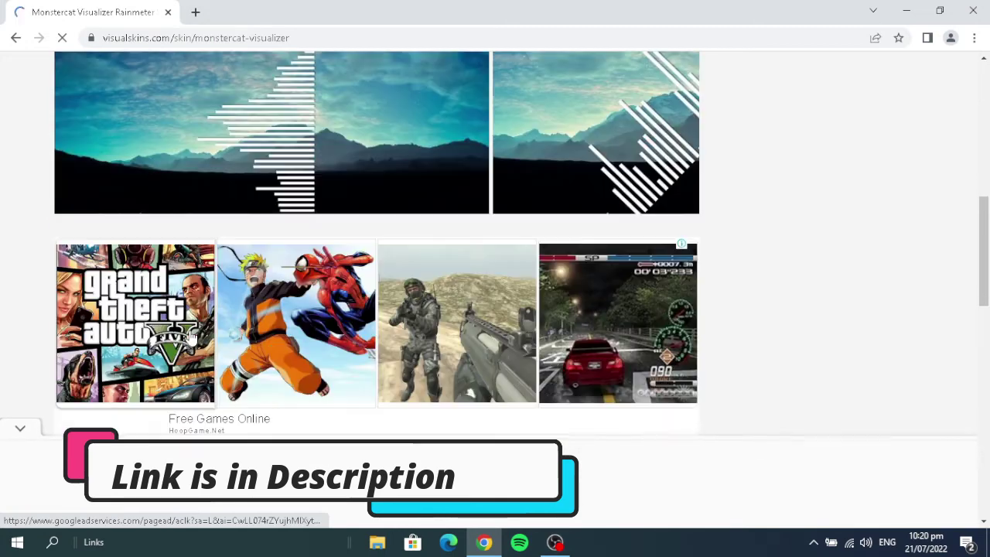
pyautogui.scroll(-1, 147, 356)
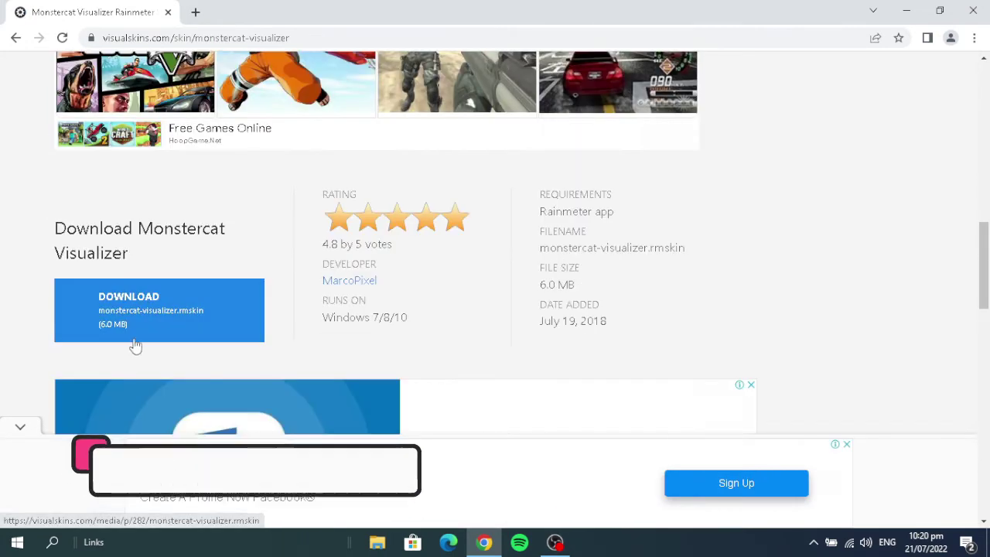
pyautogui.click(170, 328)
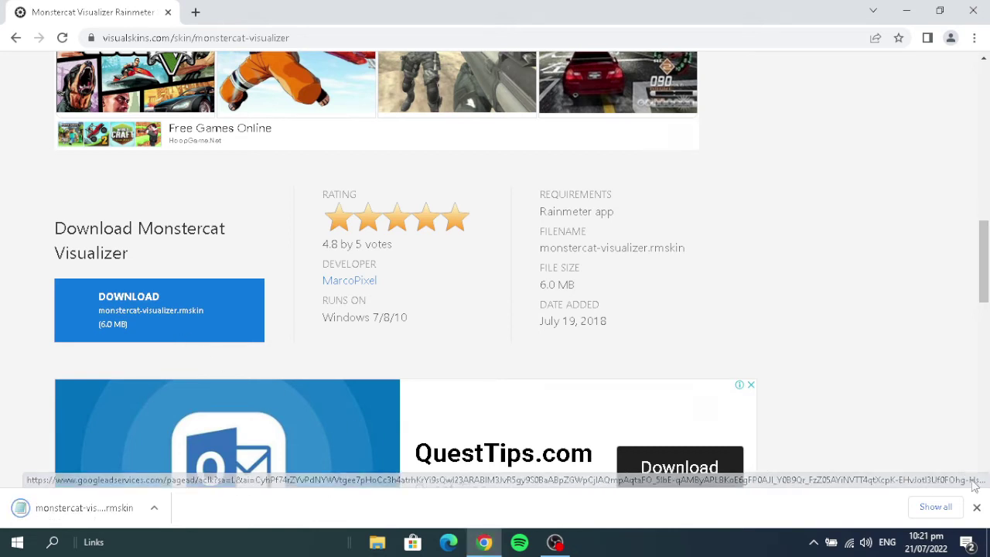
pyautogui.click(974, 505)
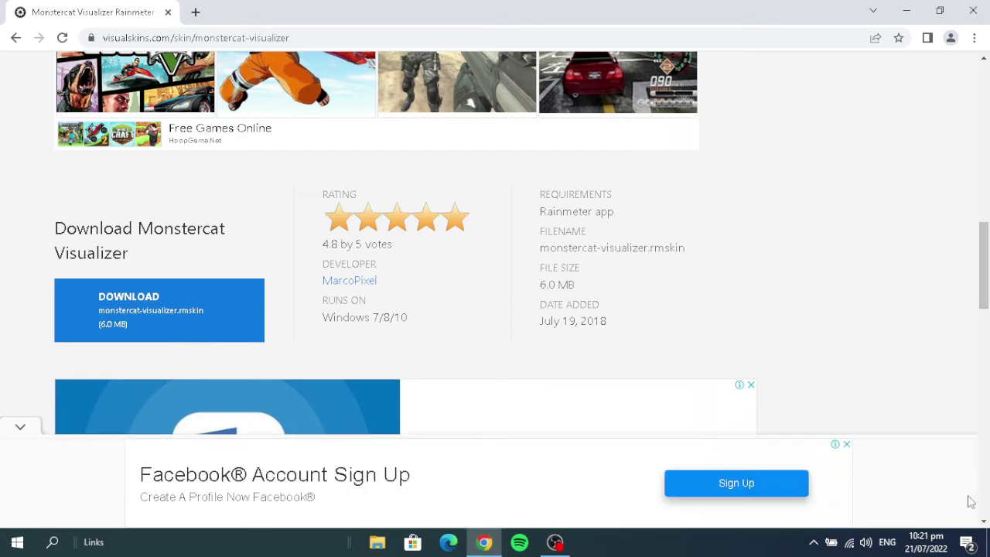
# Step: Minimize Chrome and launch SkinInstaller from the Rainmeter folder in C:\Program Files using File Explorer
pyautogui.click(907, 11)
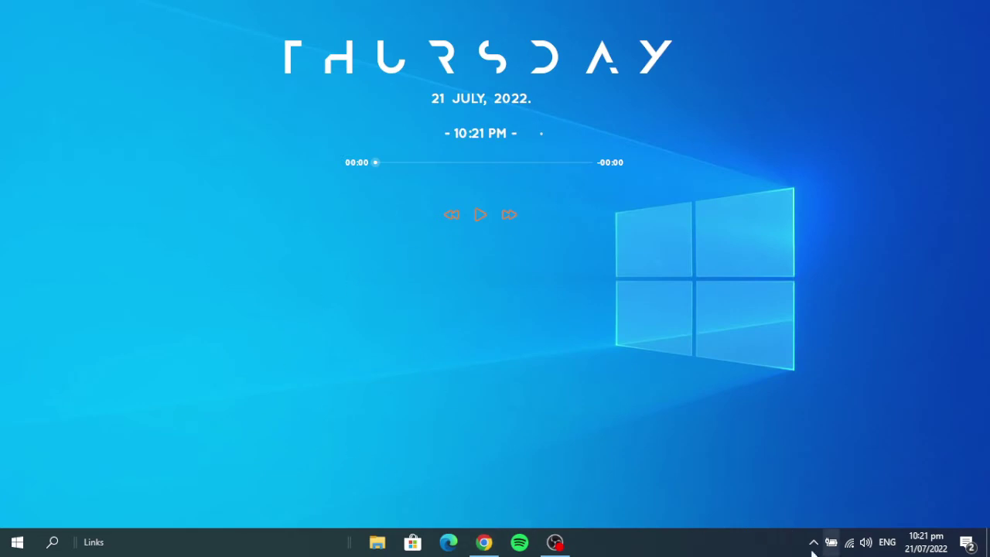
pyautogui.click(379, 542)
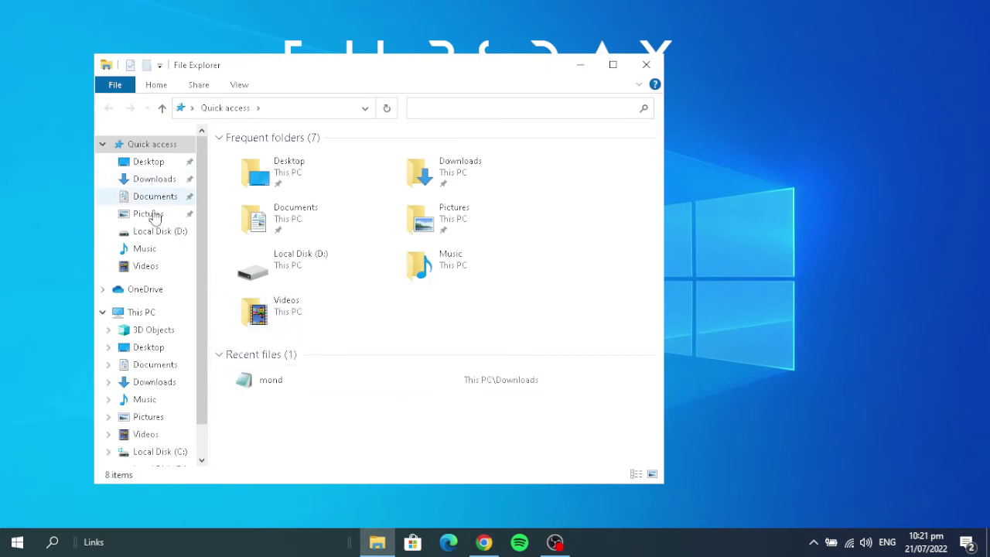
pyautogui.click(174, 454)
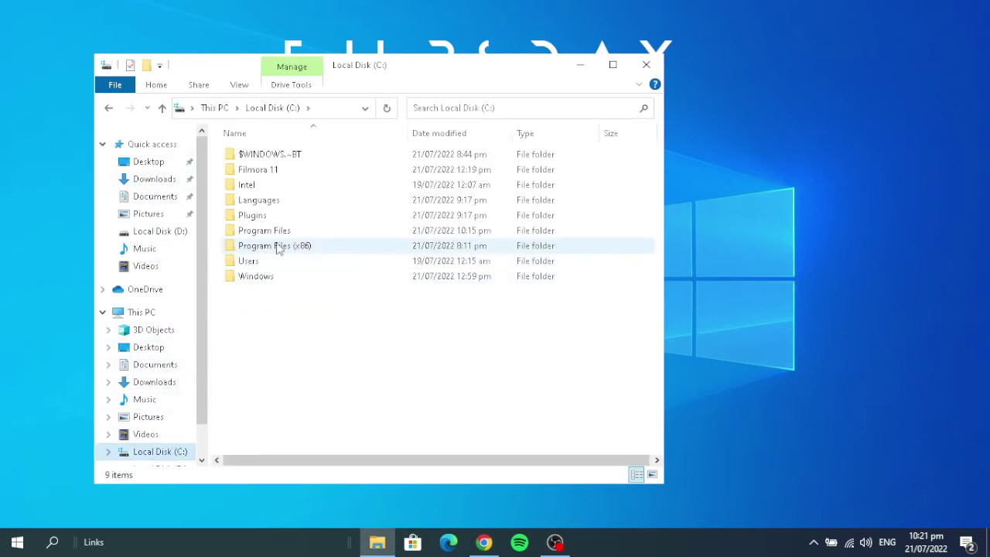
pyautogui.doubleClick(255, 230)
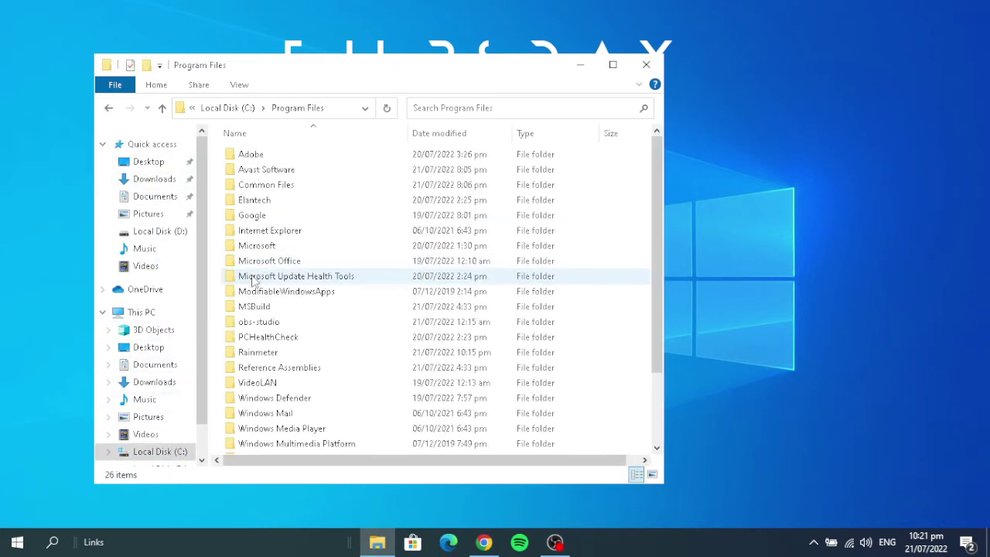
pyautogui.doubleClick(283, 356)
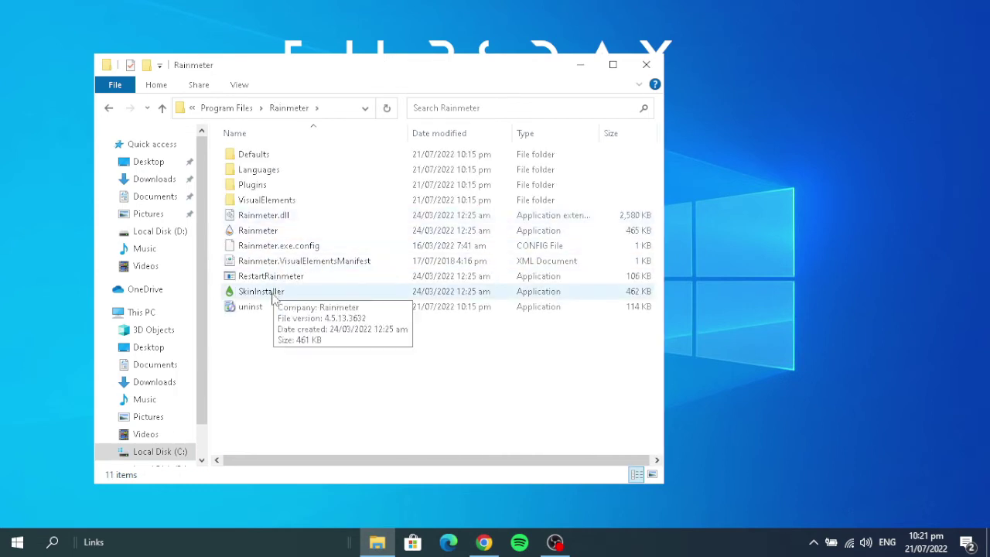
pyautogui.doubleClick(273, 295)
# Step: Install the monstercat-visualizer skin package from Downloads with its included skins loaded, and close File Explorer
pyautogui.click(205, 127)
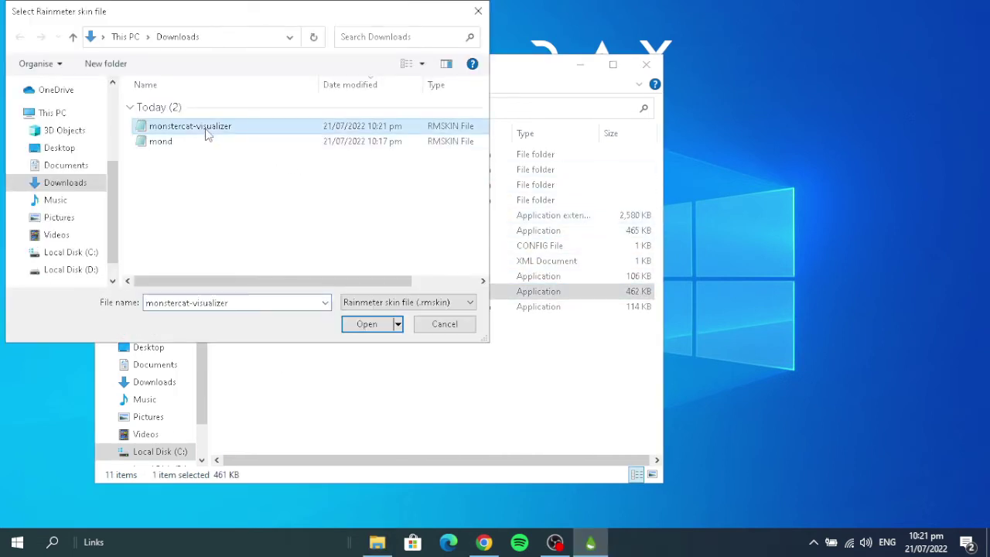
pyautogui.click(364, 325)
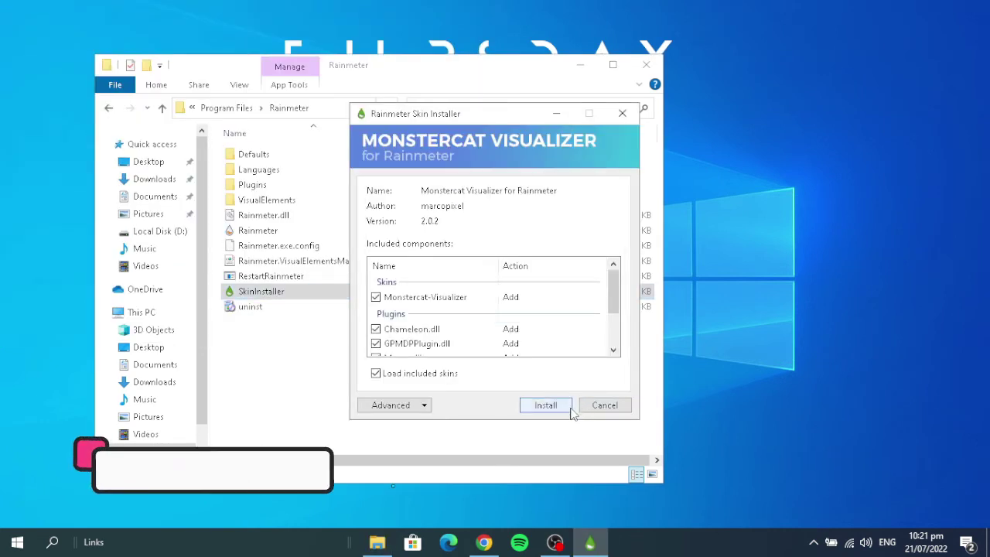
pyautogui.click(537, 404)
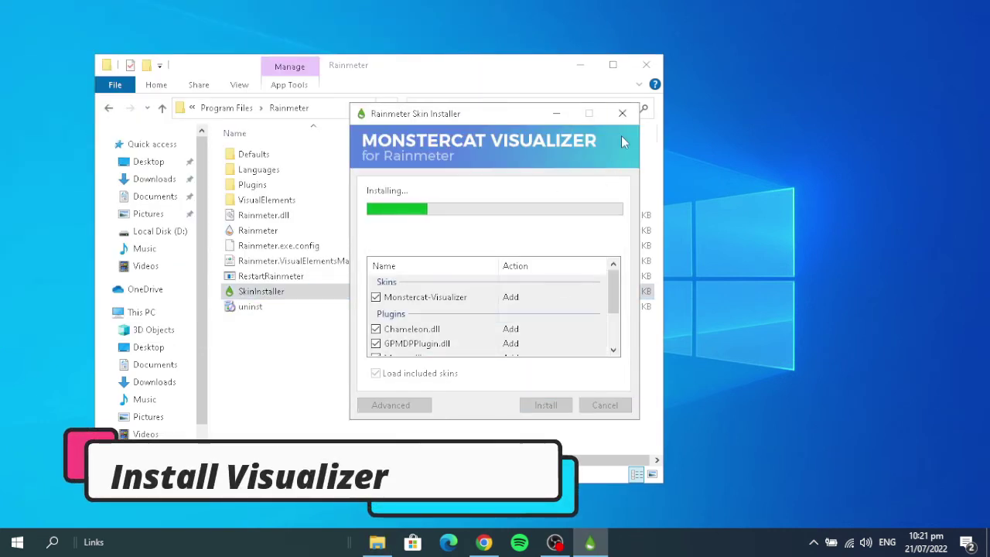
pyautogui.click(642, 70)
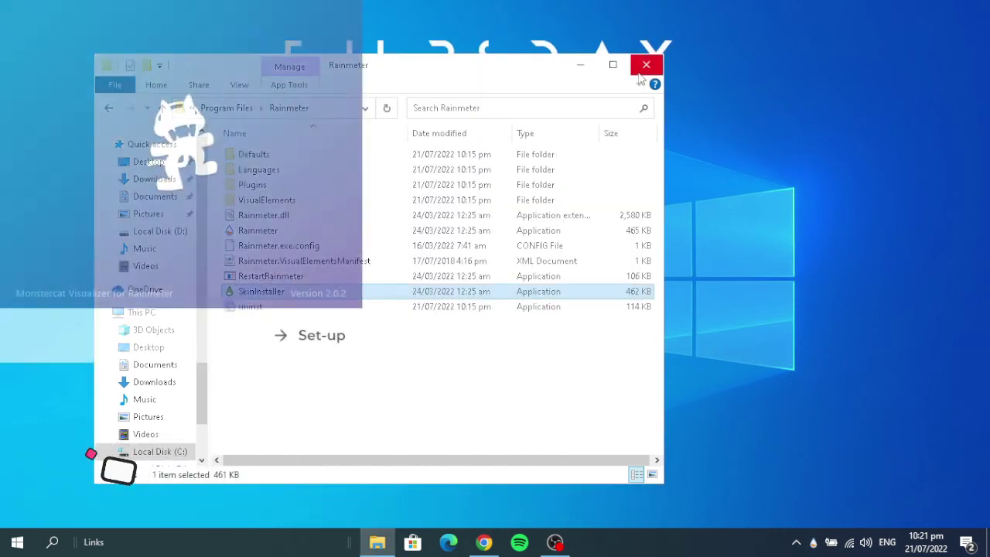
# Step: Open the Monstercat Visualizer set-up and unload general.ini in its Settings folder through the Rainmeter manager
pyautogui.click(309, 335)
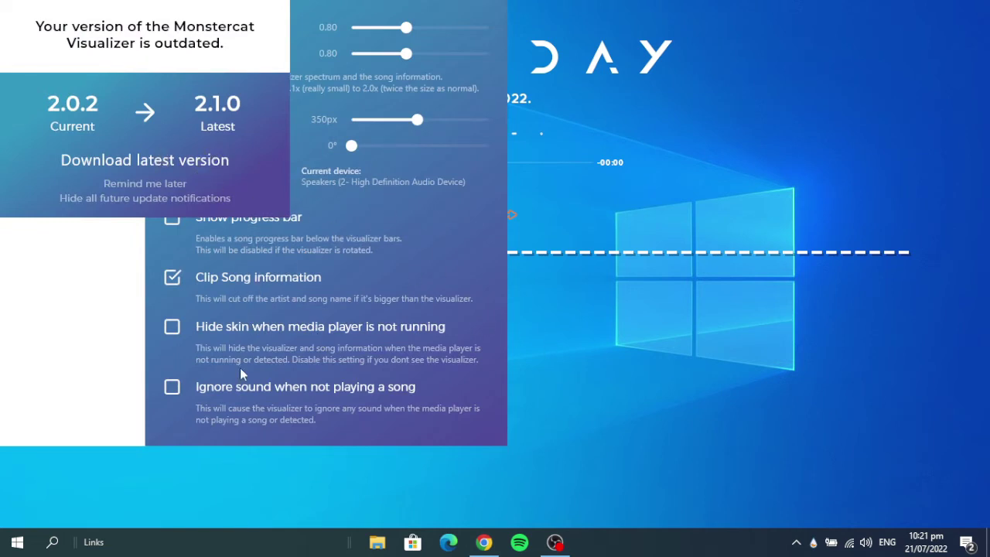
pyautogui.moveTo(812, 543); pyautogui.dragTo(786, 520)
pyautogui.click(786, 516)
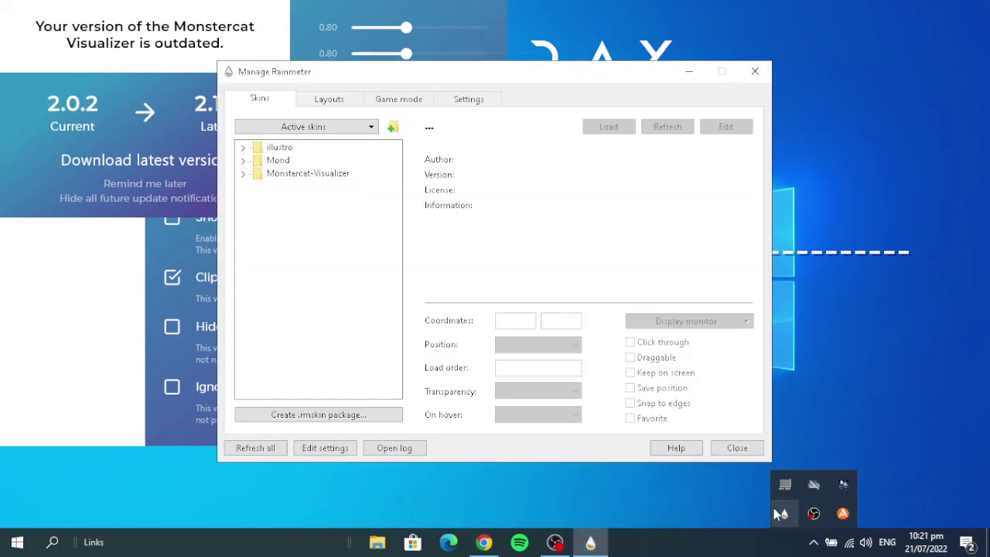
pyautogui.click(243, 175)
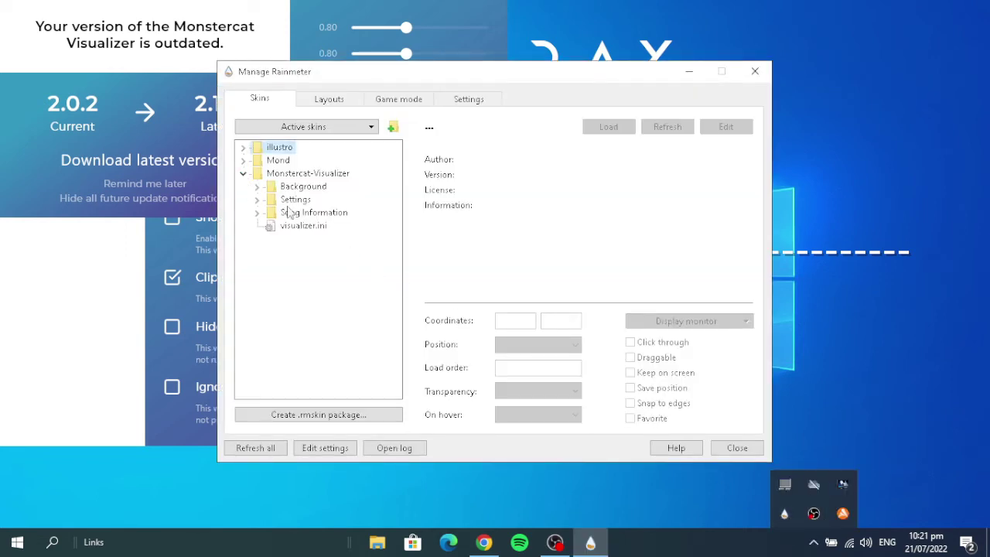
pyautogui.click(257, 200)
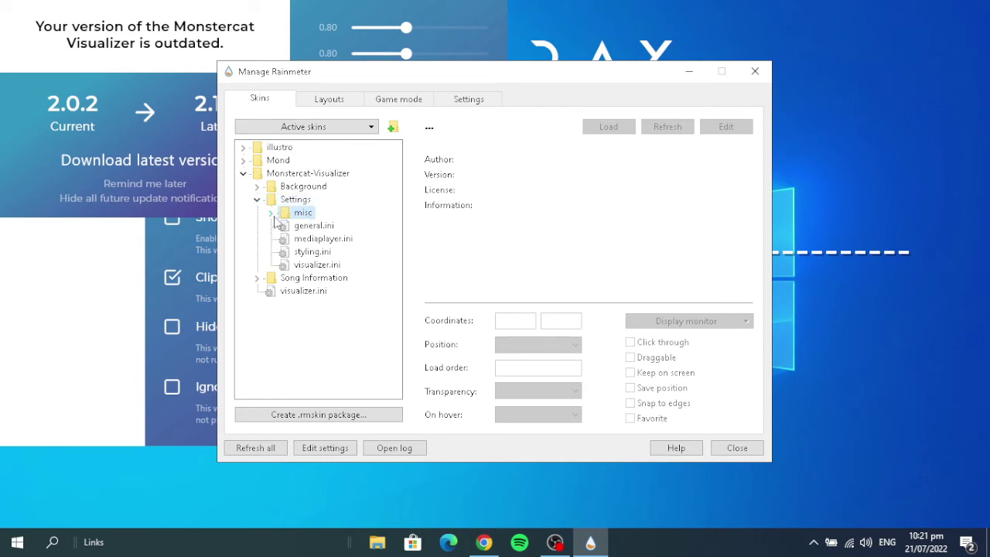
pyautogui.click(296, 229)
pyautogui.click(612, 128)
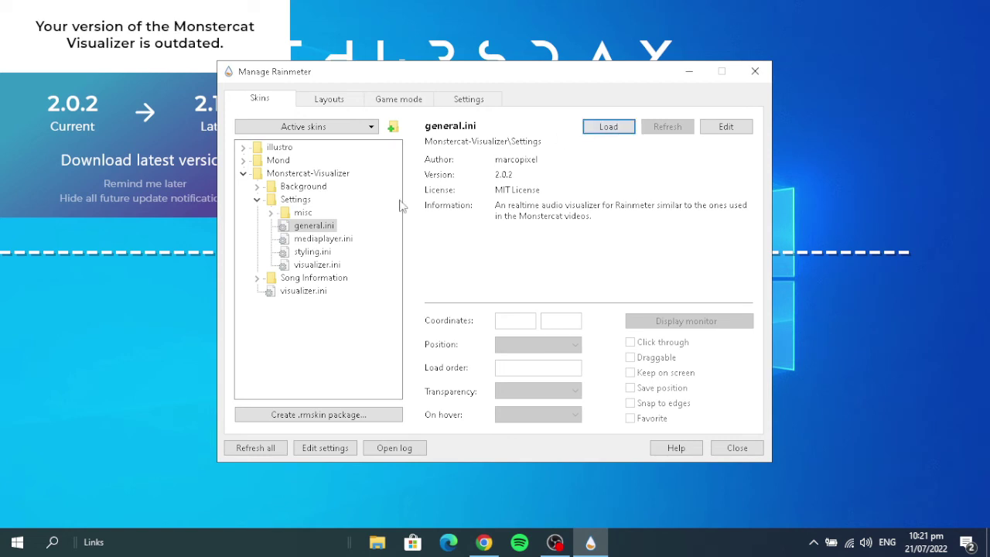
# Step: Load visualizer.ini from Monstercat-Visualizer's Settings folder and set the smoothing level to 2
pyautogui.click(317, 239)
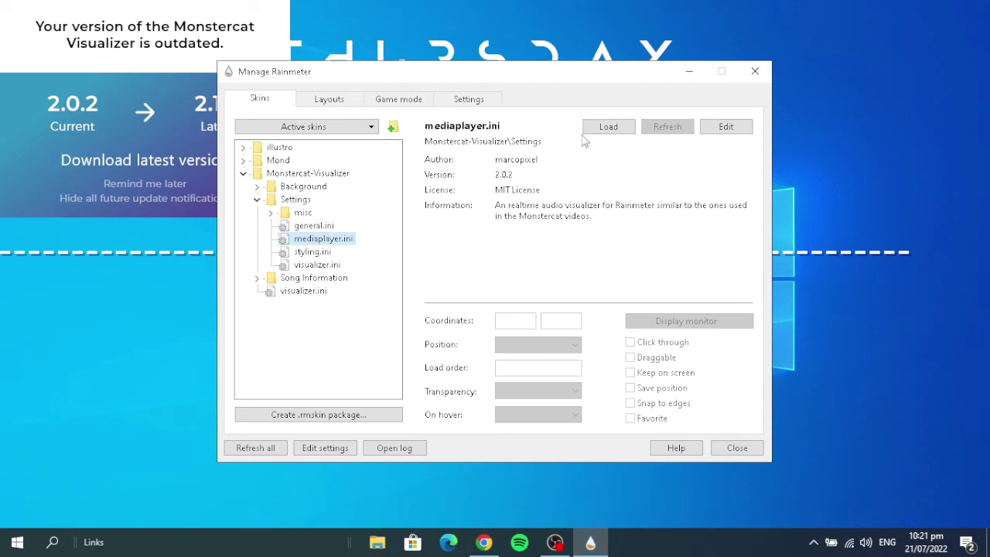
pyautogui.click(310, 252)
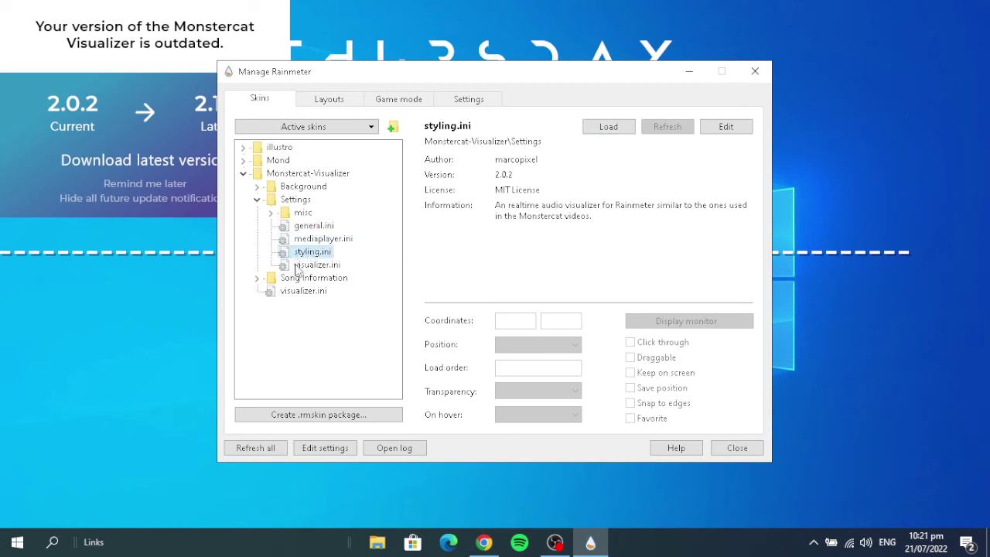
pyautogui.click(633, 126)
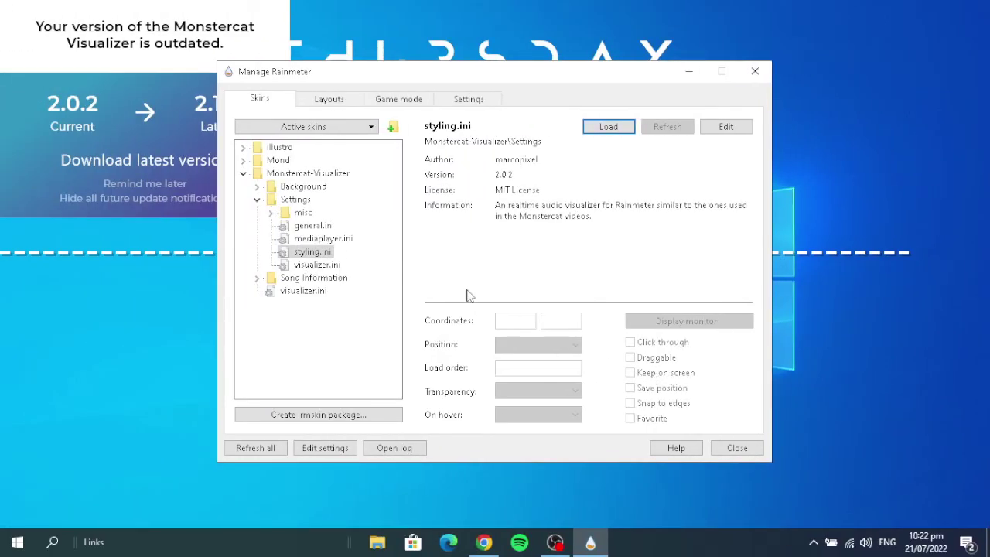
pyautogui.click(311, 265)
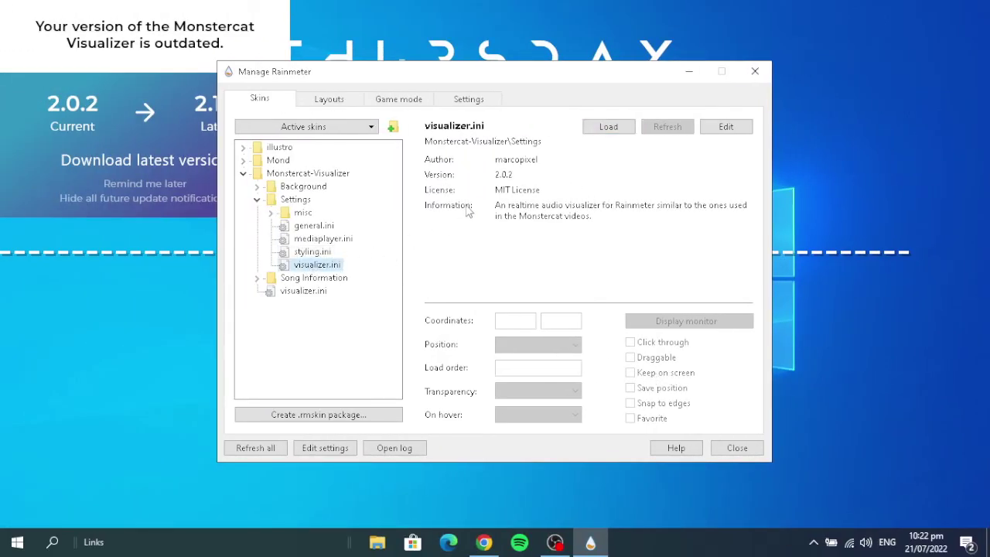
pyautogui.click(605, 129)
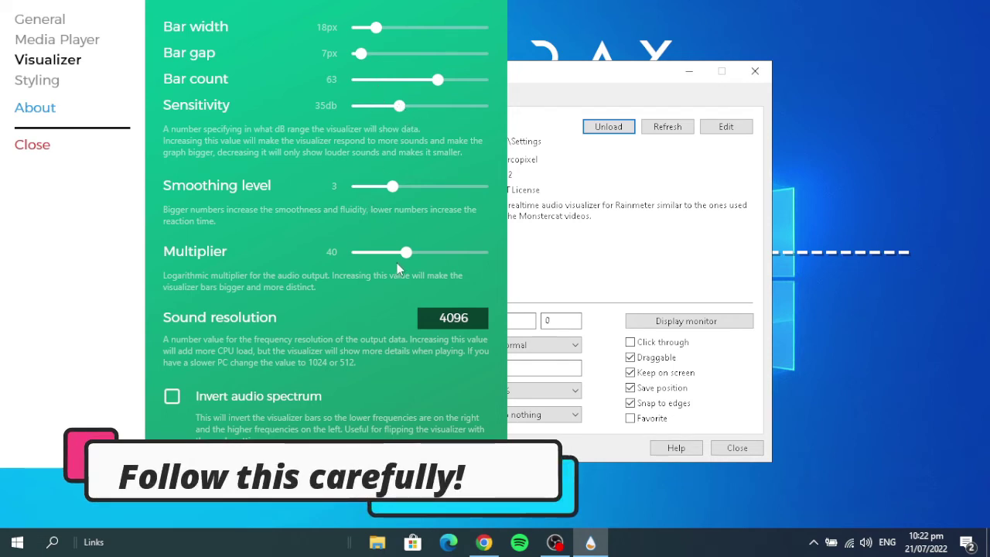
pyautogui.click(391, 194)
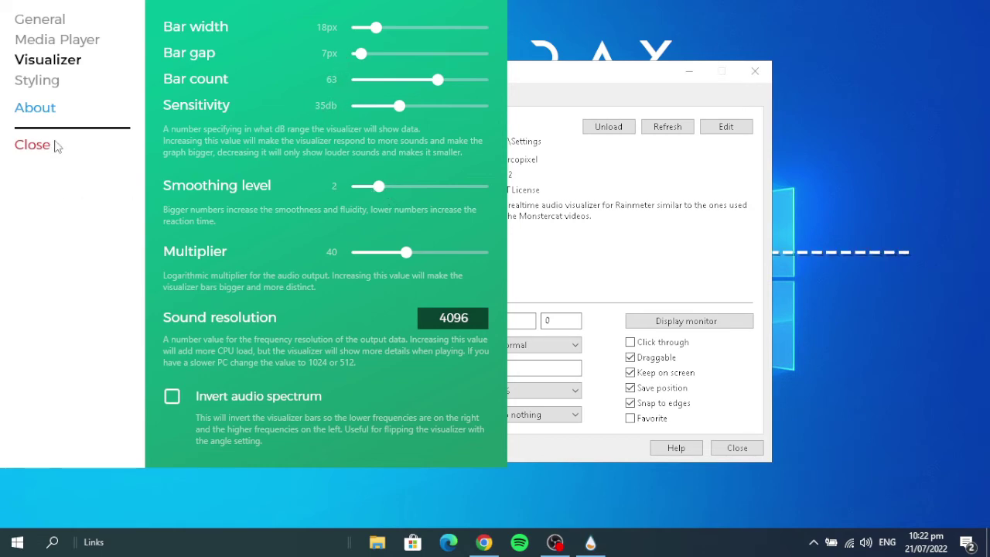
# Step: In the visualizer's General settings, set the visualizer height to 354px and the visualizer scale to 0.55, and close the settings
pyautogui.click(66, 46)
pyautogui.click(64, 21)
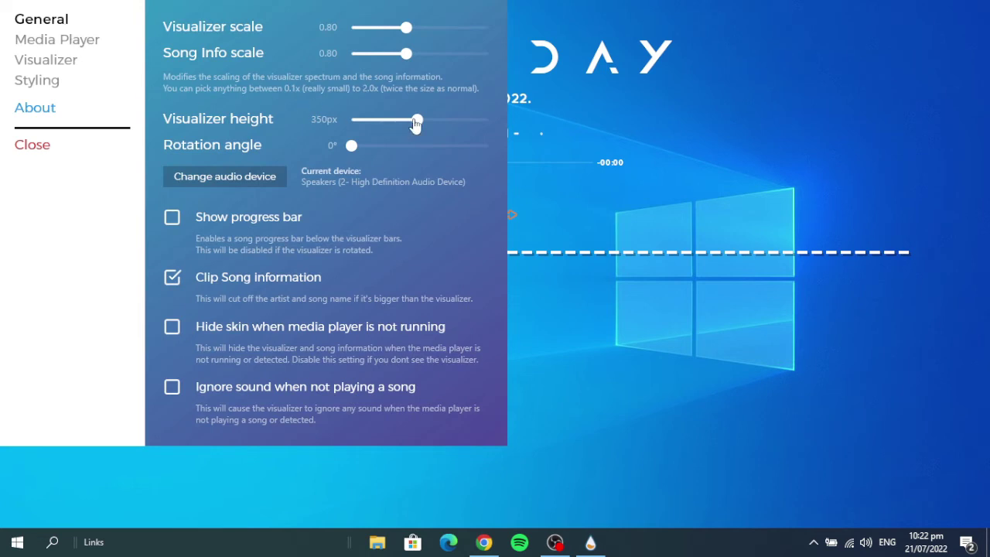
pyautogui.moveTo(412, 125); pyautogui.dragTo(408, 127)
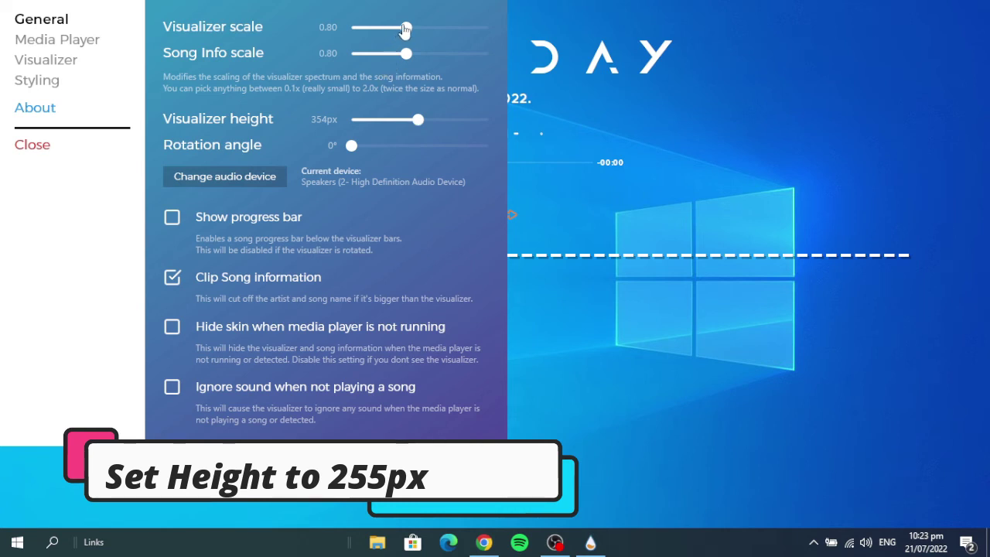
pyautogui.moveTo(404, 28); pyautogui.dragTo(400, 30)
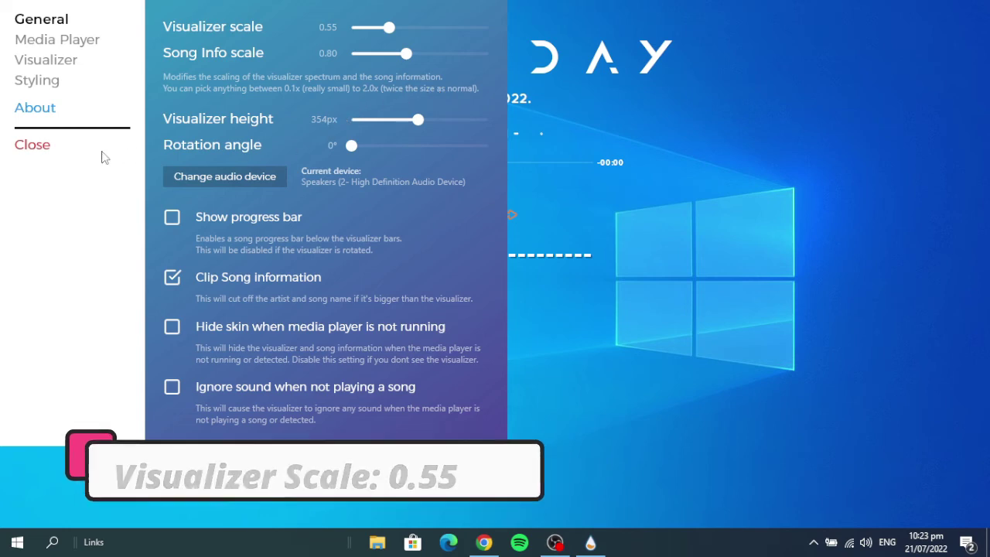
pyautogui.click(42, 146)
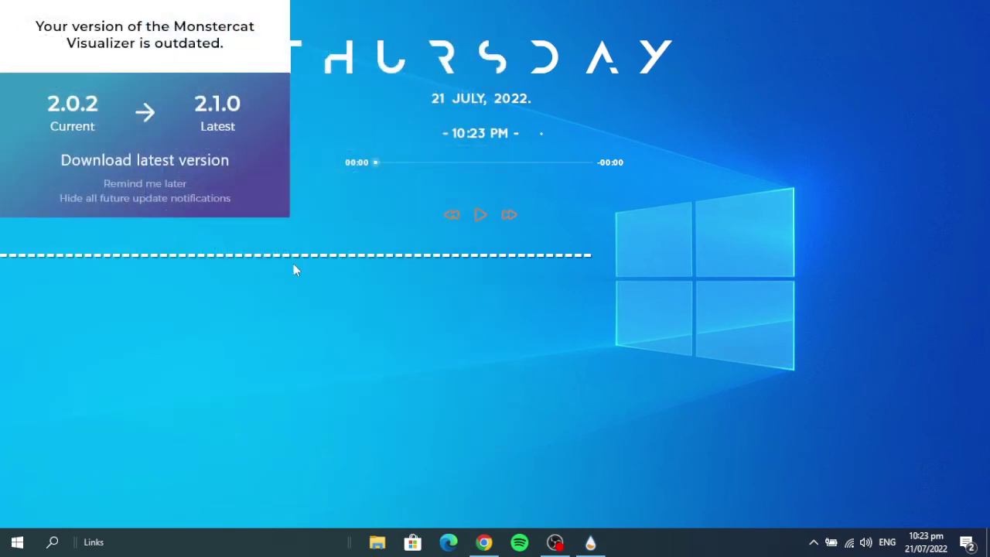
# Step: Examine the Left.ini and Right.ini skins in Monstercat-Visualizer's Song Information folder in the Rainmeter manager
pyautogui.click(814, 543)
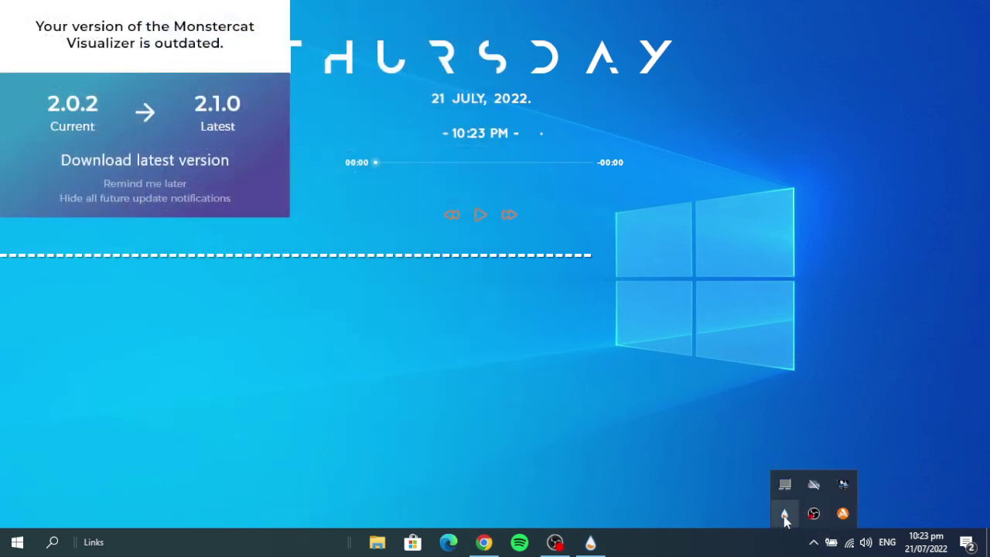
pyautogui.click(784, 514)
pyautogui.click(258, 201)
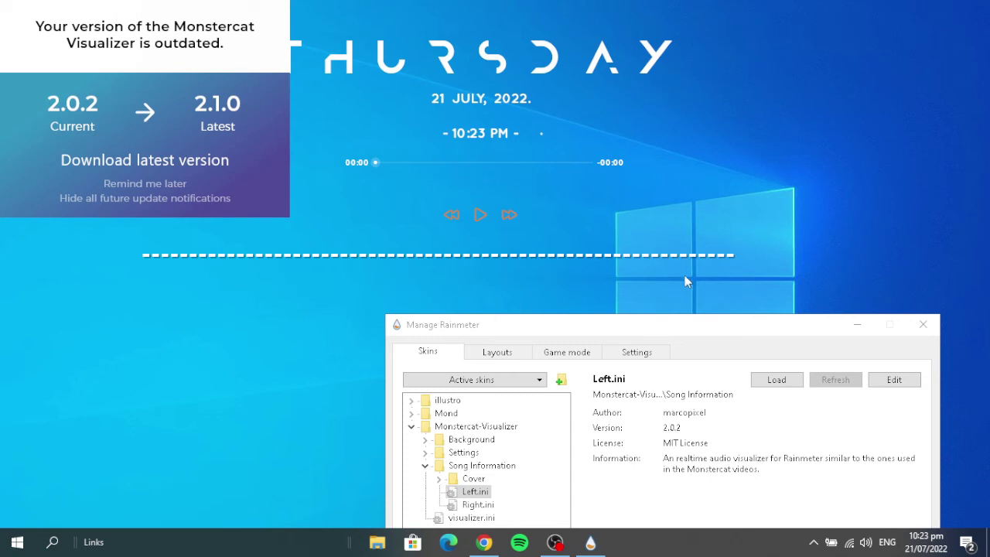
pyautogui.moveTo(692, 326); pyautogui.dragTo(639, 133)
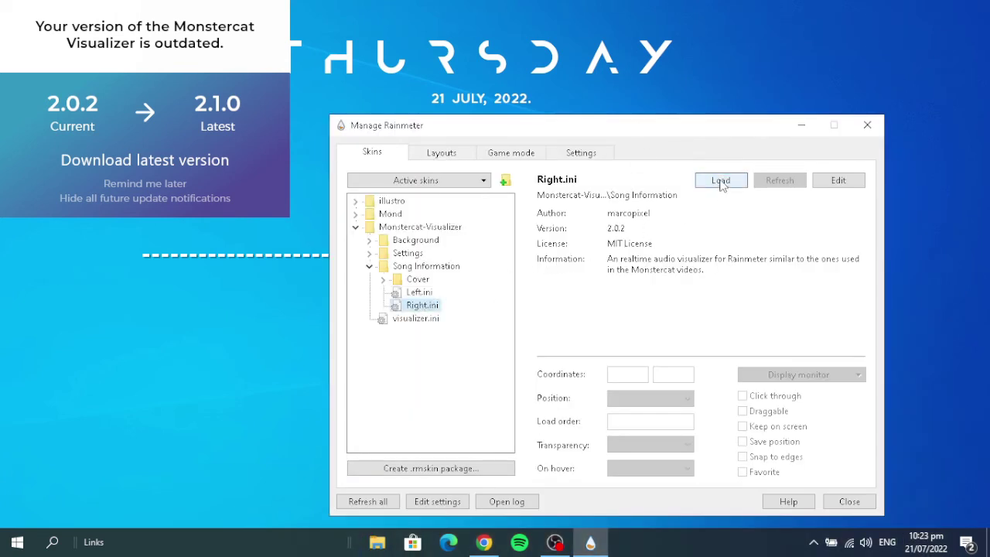
pyautogui.click(370, 267)
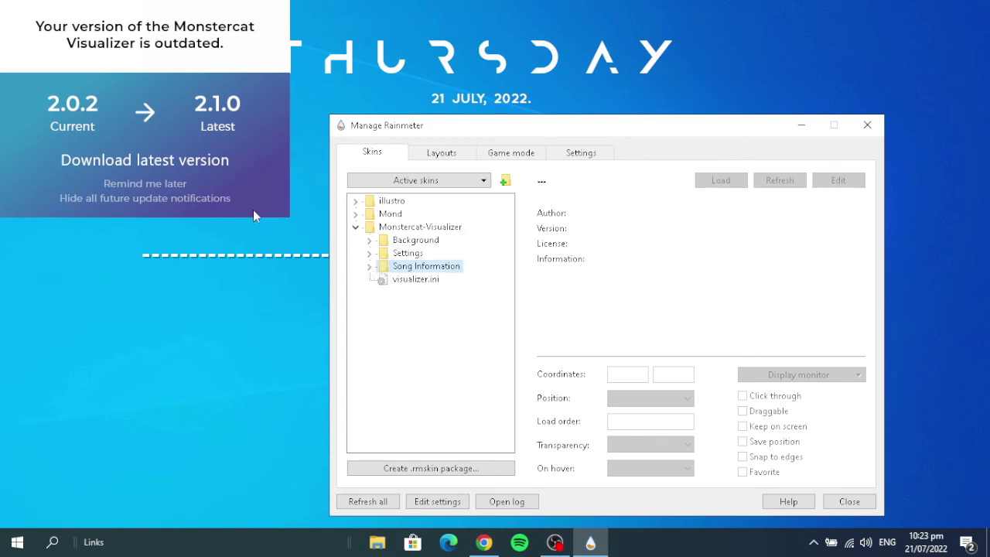
pyautogui.click(356, 227)
# Step: Close the Rainmeter manager and move the visualizer bars to the lower centre of the desktop, just above the taskbar
pyautogui.click(158, 163)
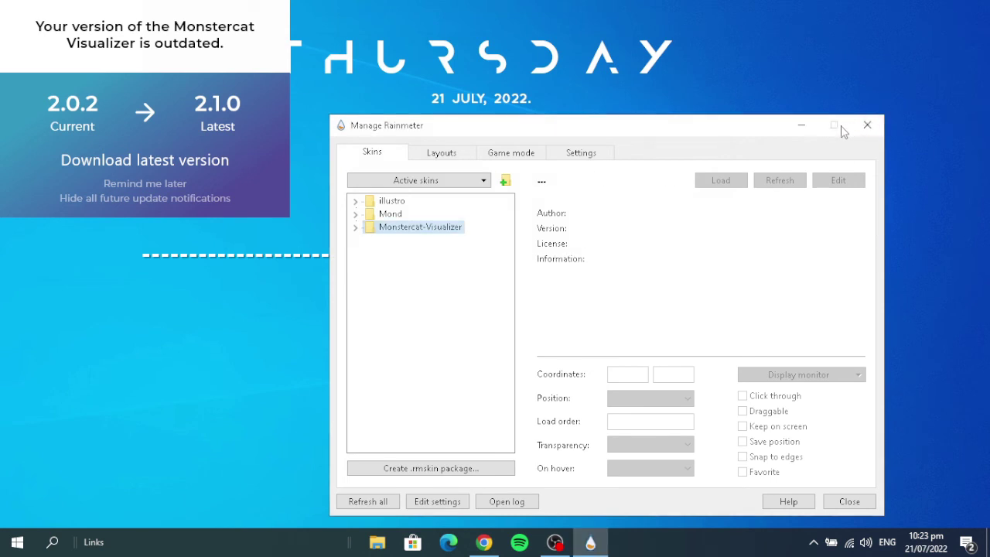
pyautogui.click(867, 125)
pyautogui.moveTo(489, 259); pyautogui.dragTo(560, 476)
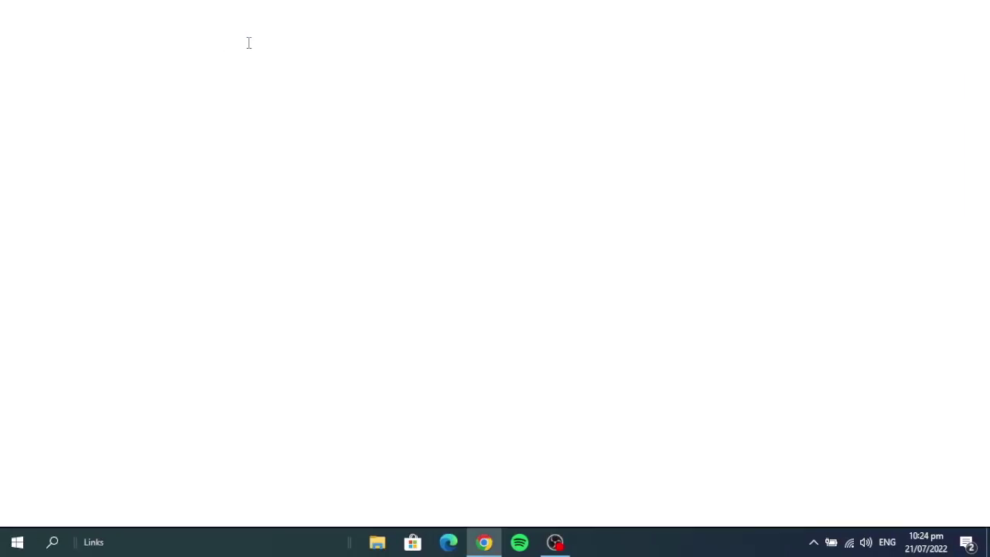
# Step: Search the web for "unsplash" in Chrome
pyautogui.click(253, 38)
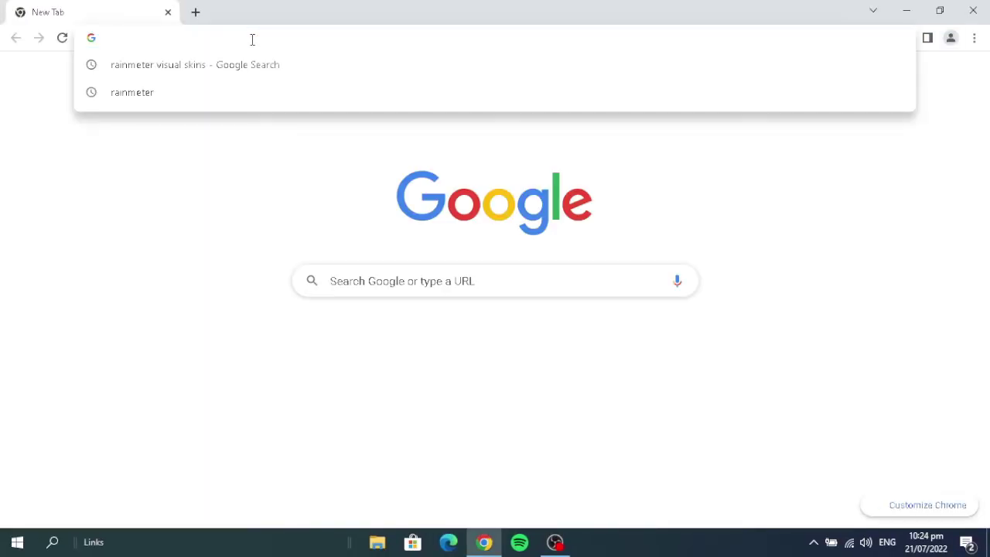
pyautogui.write('unsp')
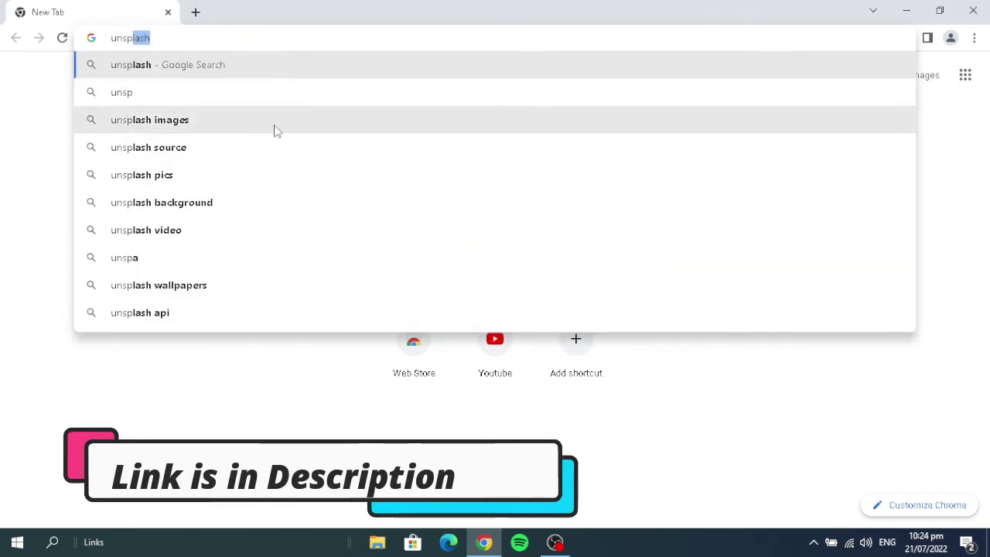
pyautogui.click(246, 64)
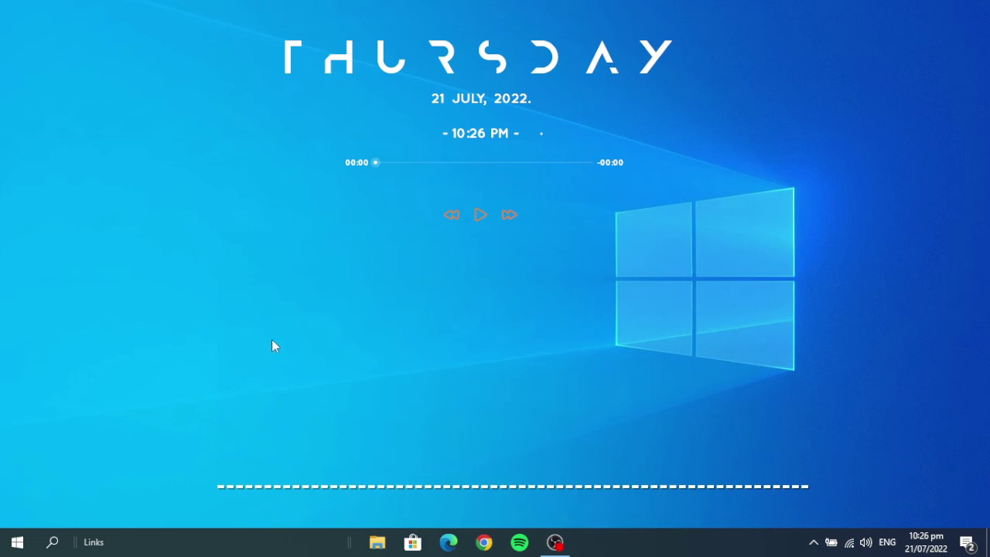
# Step: Set the downloaded Unsplash JPG in the Downloads folder as the desktop background
pyautogui.press('super+e')
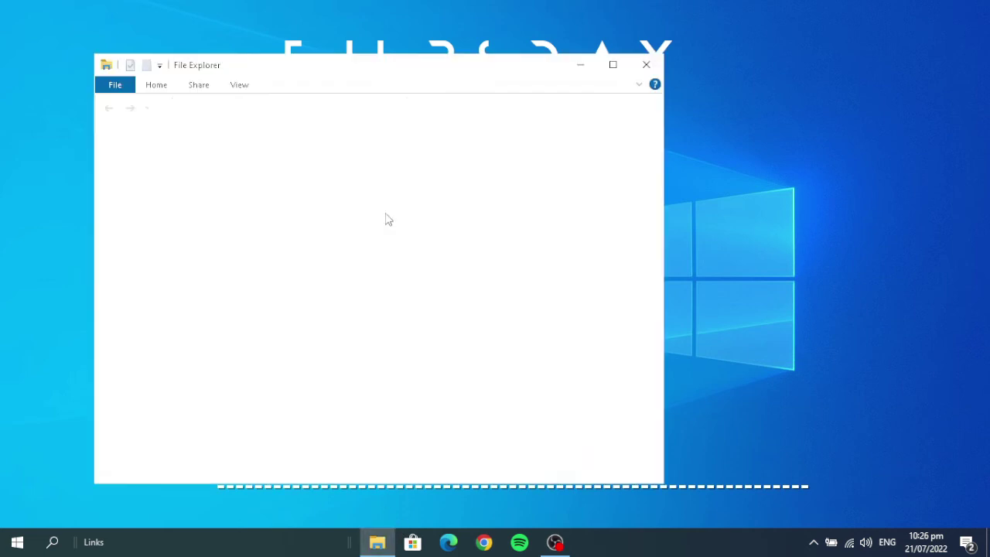
pyautogui.click(159, 183)
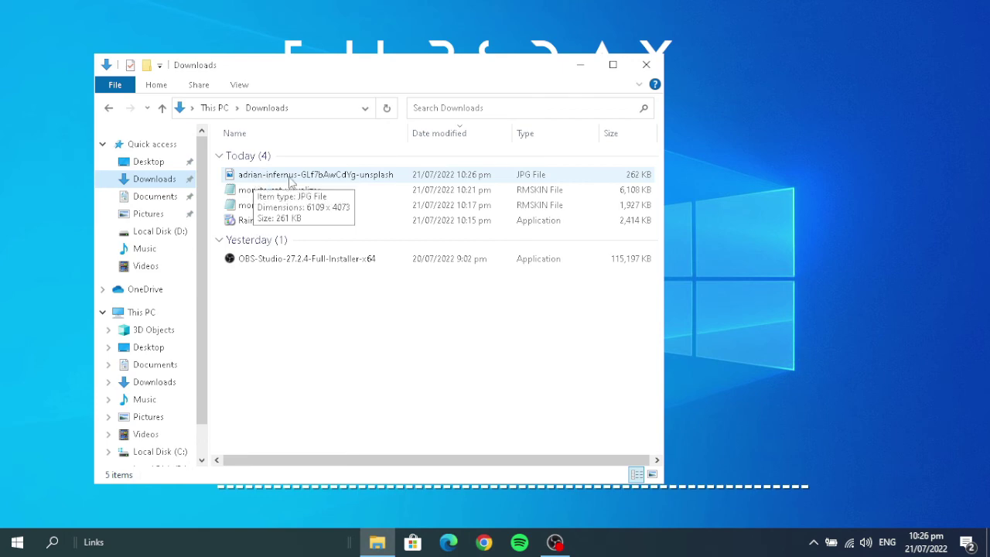
pyautogui.click(289, 178)
pyautogui.rightClick(290, 178)
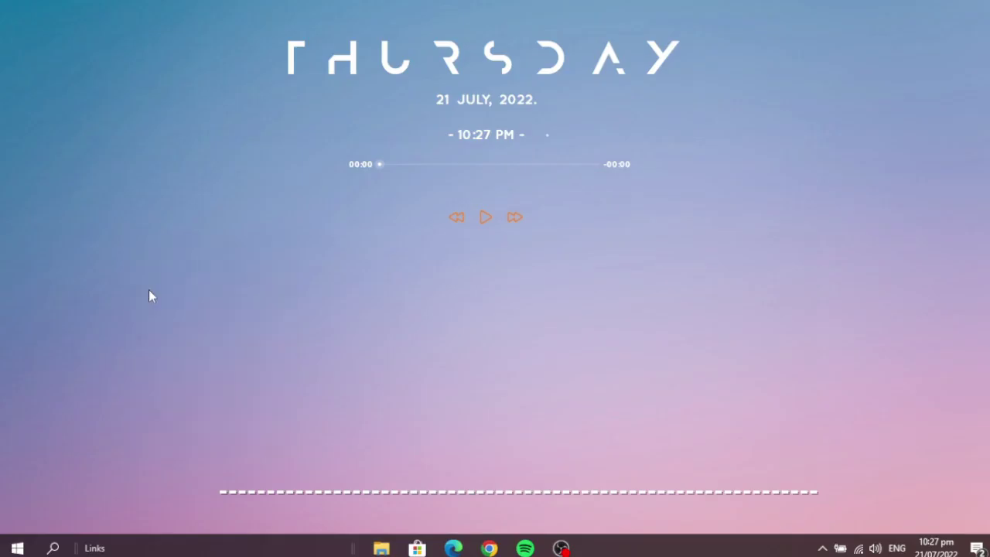